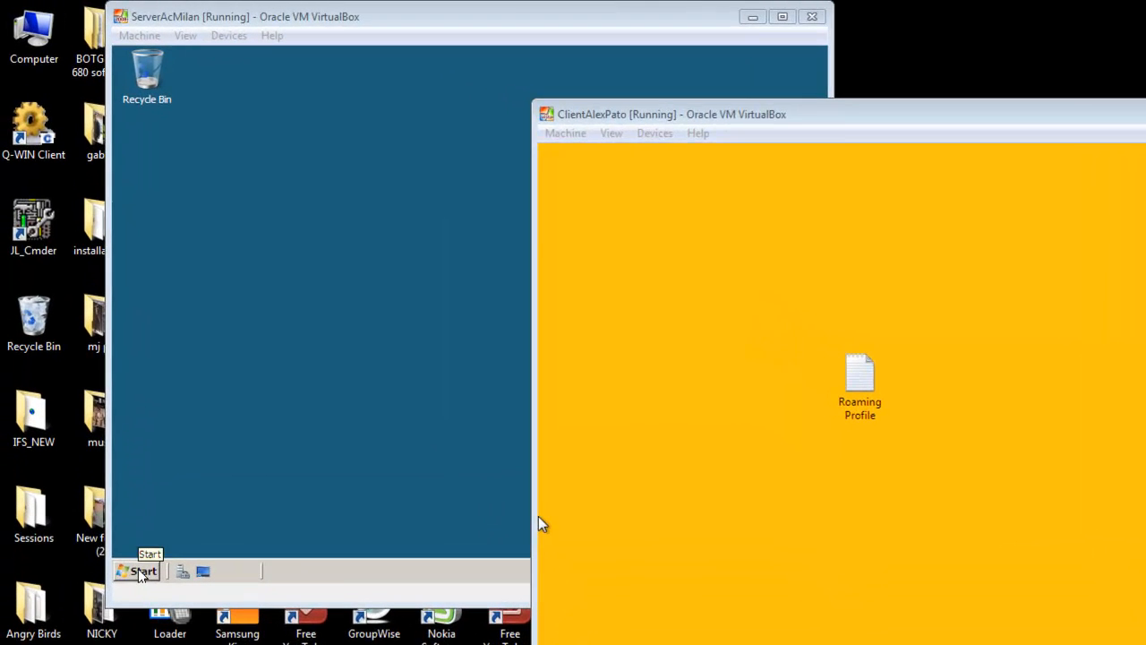
- Open a Command Prompt on the ServerAcMilan machine and ping 192.168.1.5
left_click(111, 457)
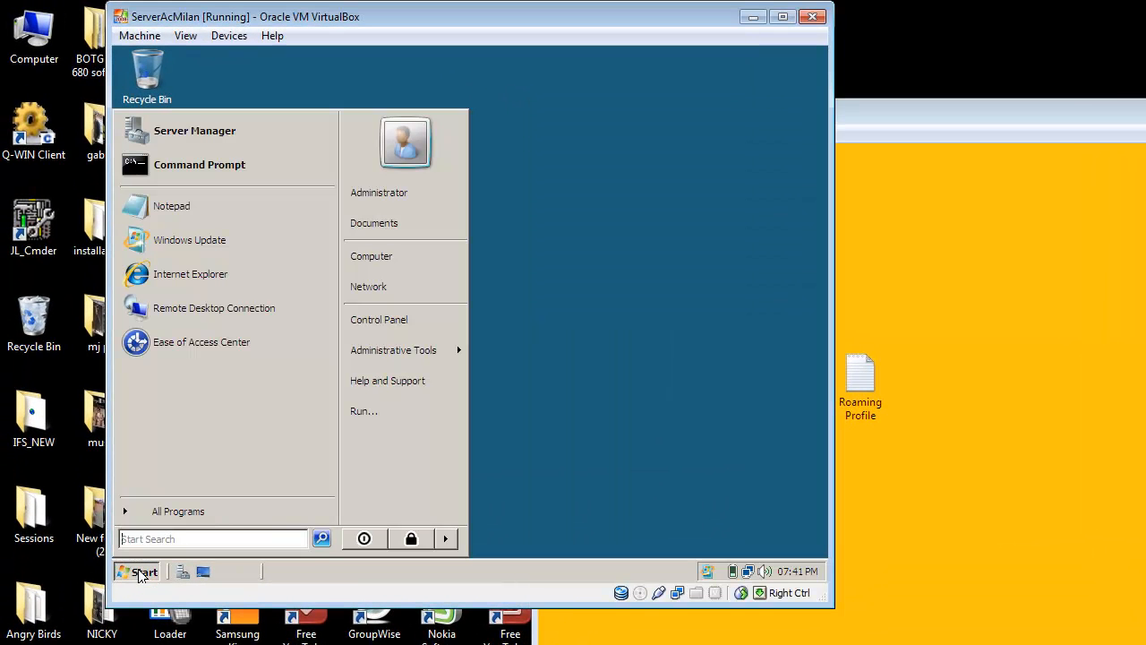
left_click(255, 178)
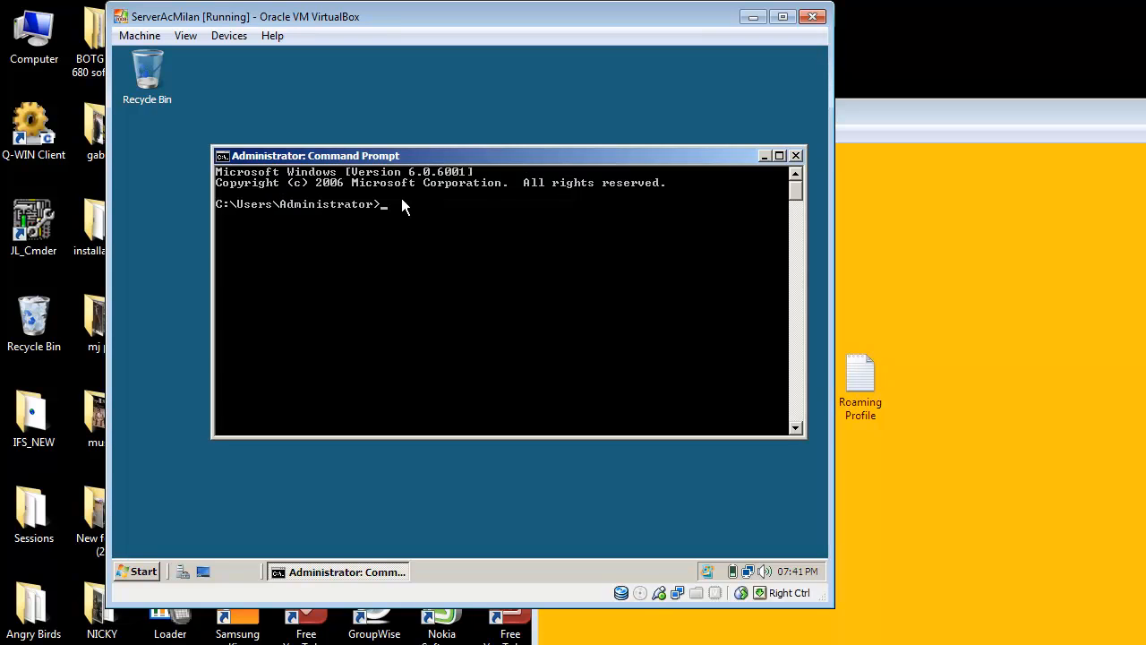
type("ping 192.169")
key("BackSpace")
type("8.1.5")
key("Return")
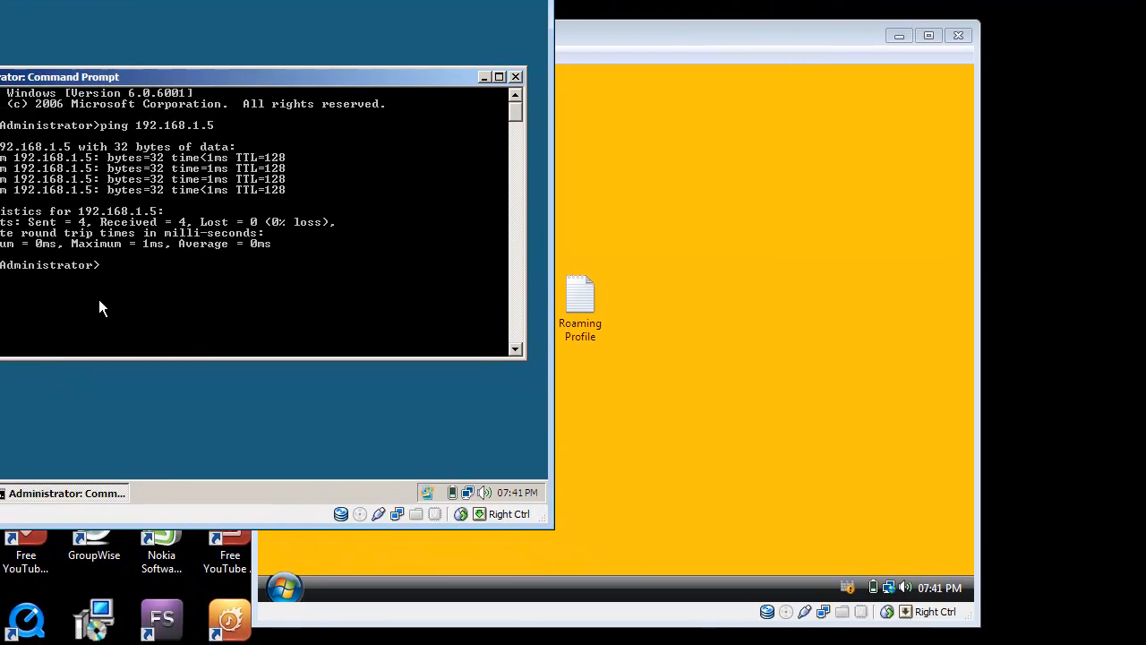
- Switch to the Vista client machine and open the remote settings from its computer properties
left_click(796, 323)
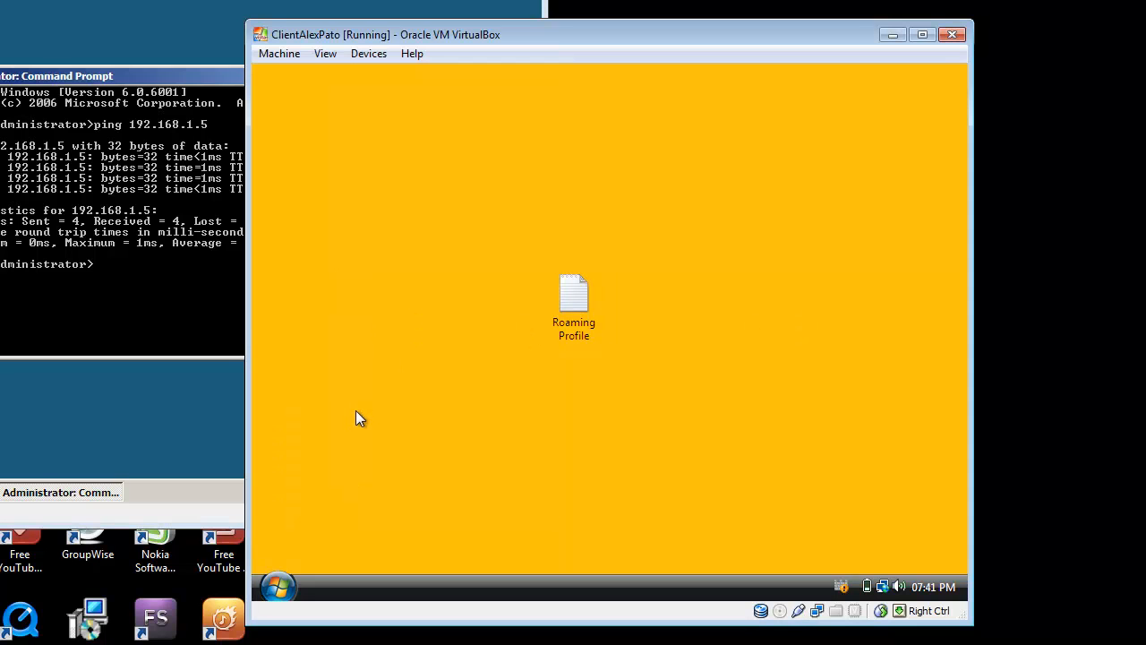
left_click(278, 584)
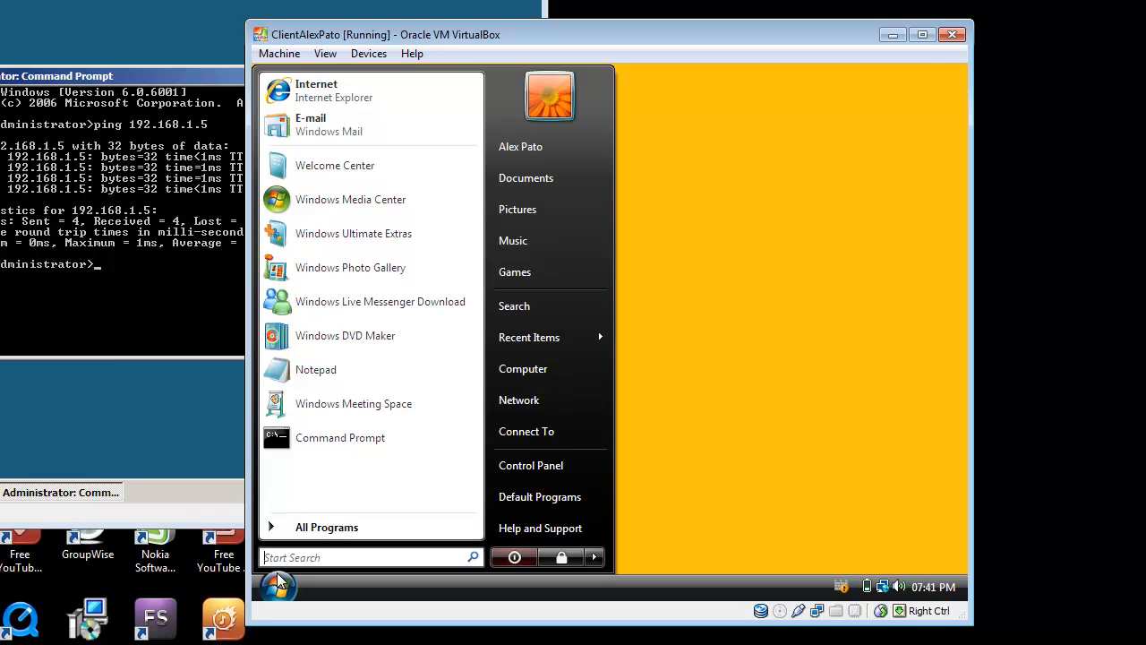
right_click(528, 367)
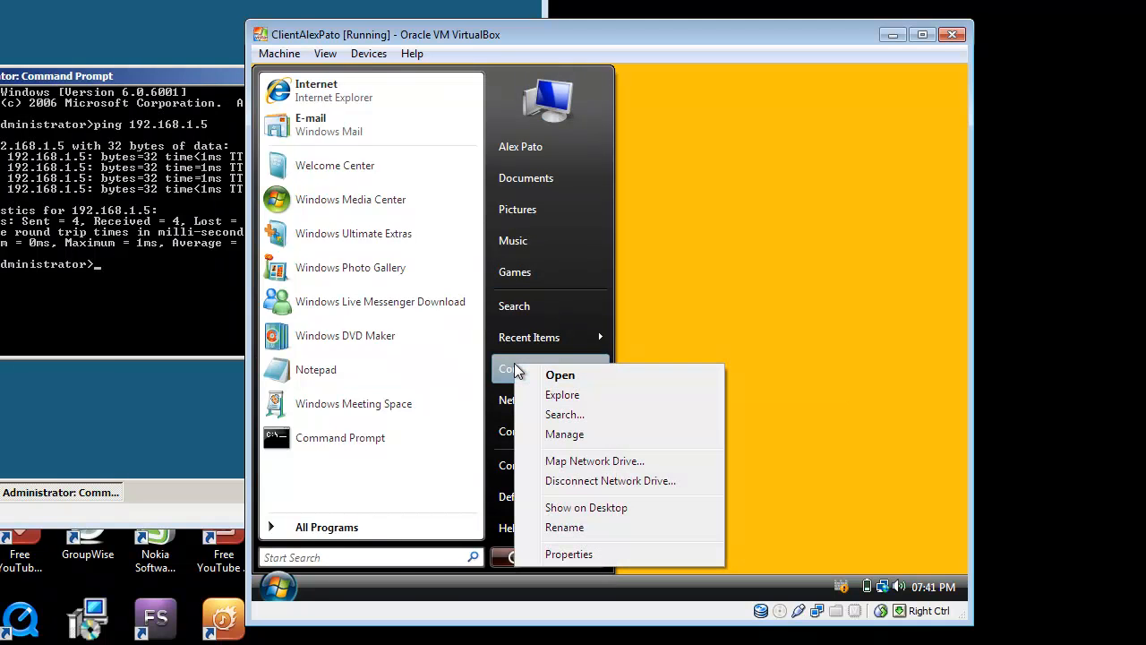
left_click(578, 554)
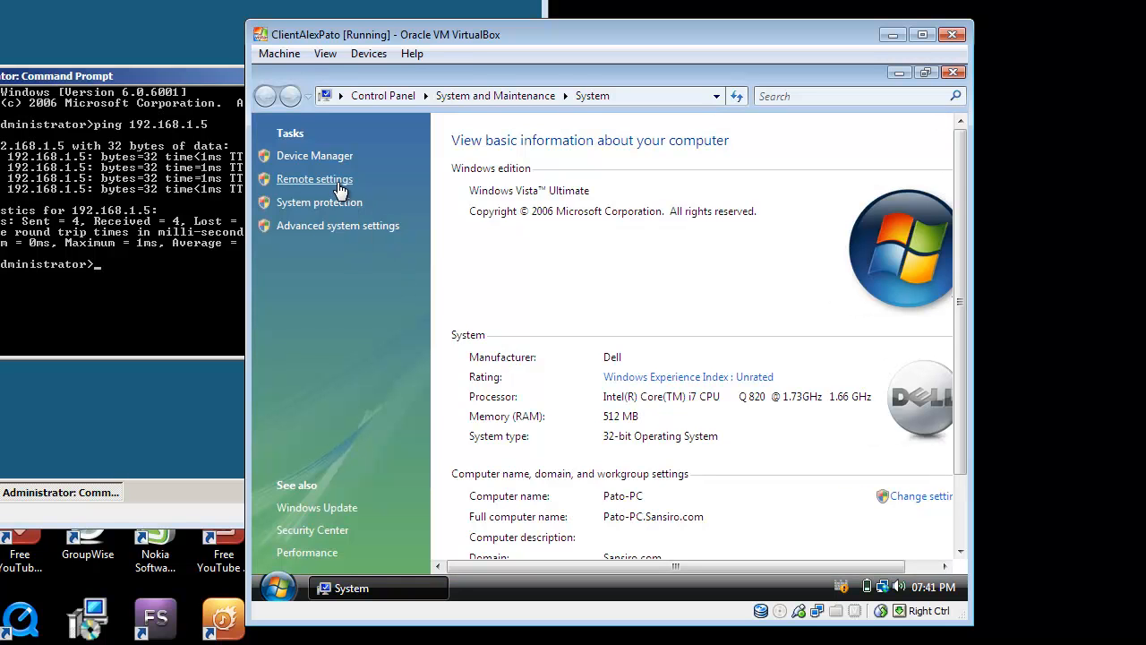
left_click(339, 182)
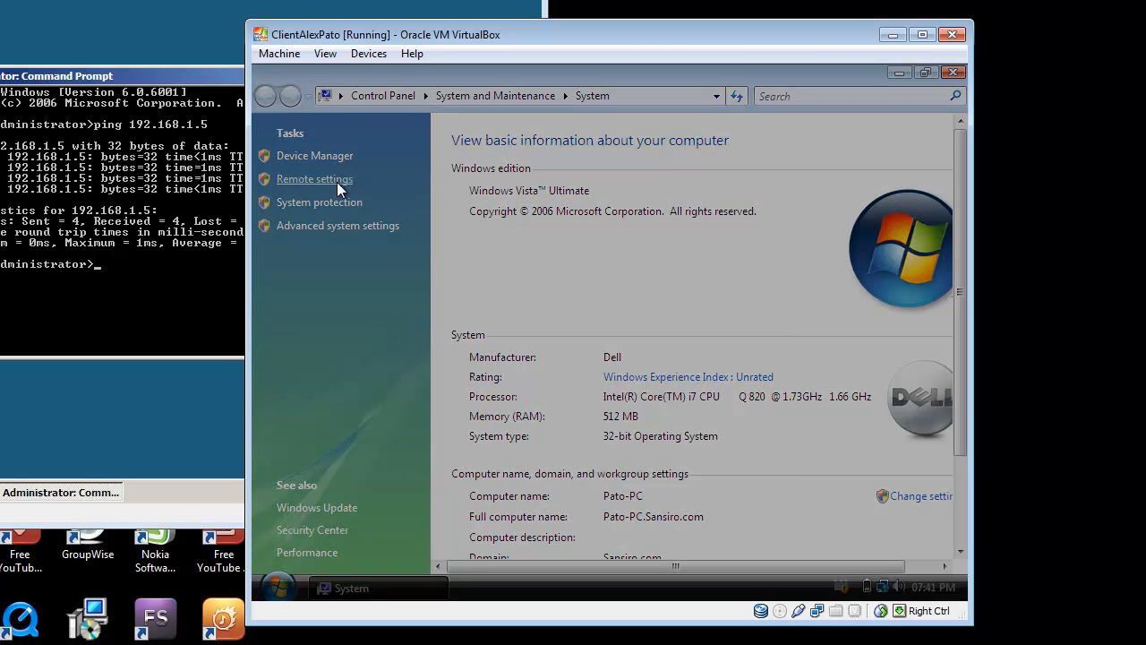
- Authorize the System Remote Settings request with the user name Administrator and the account password
type("AD")
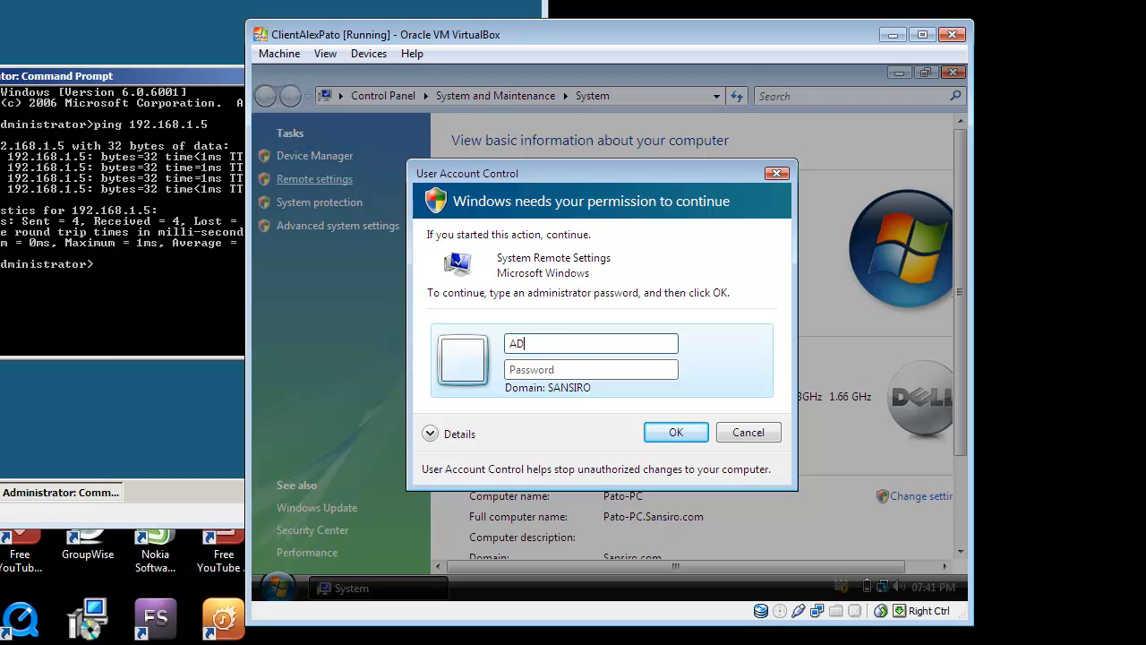
key("BackSpace")
type("dministrator")
key("Tab")
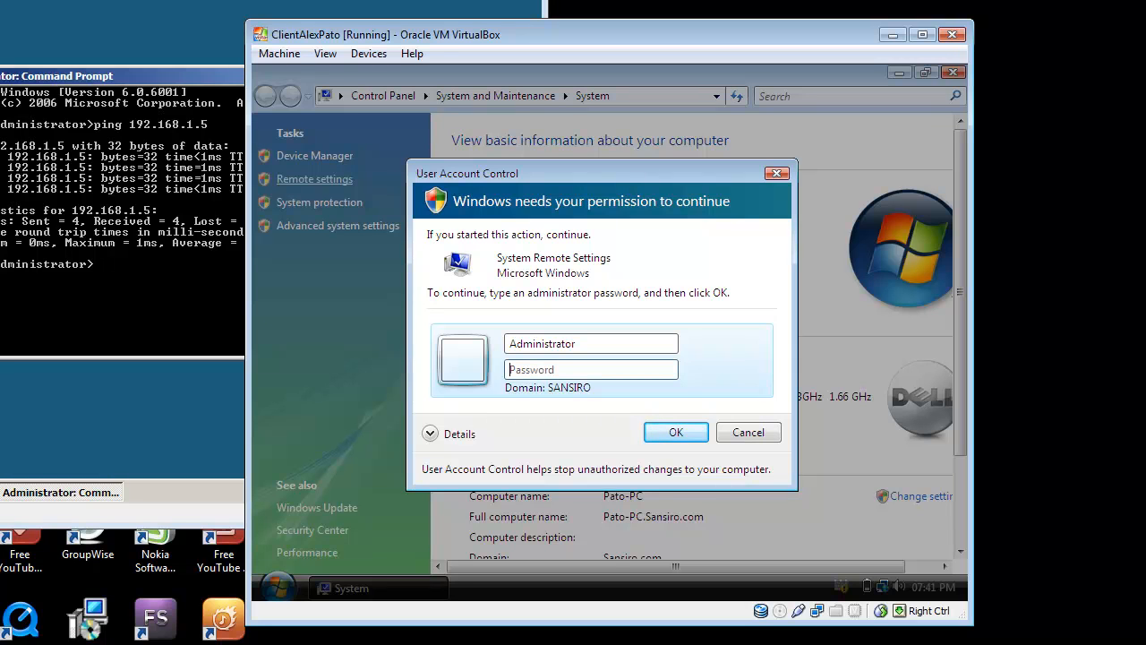
type("••••")
key("BackSpace")
key("BackSpace")
key("BackSpace")
key("BackSpace")
type("••••••••")
key("Return")
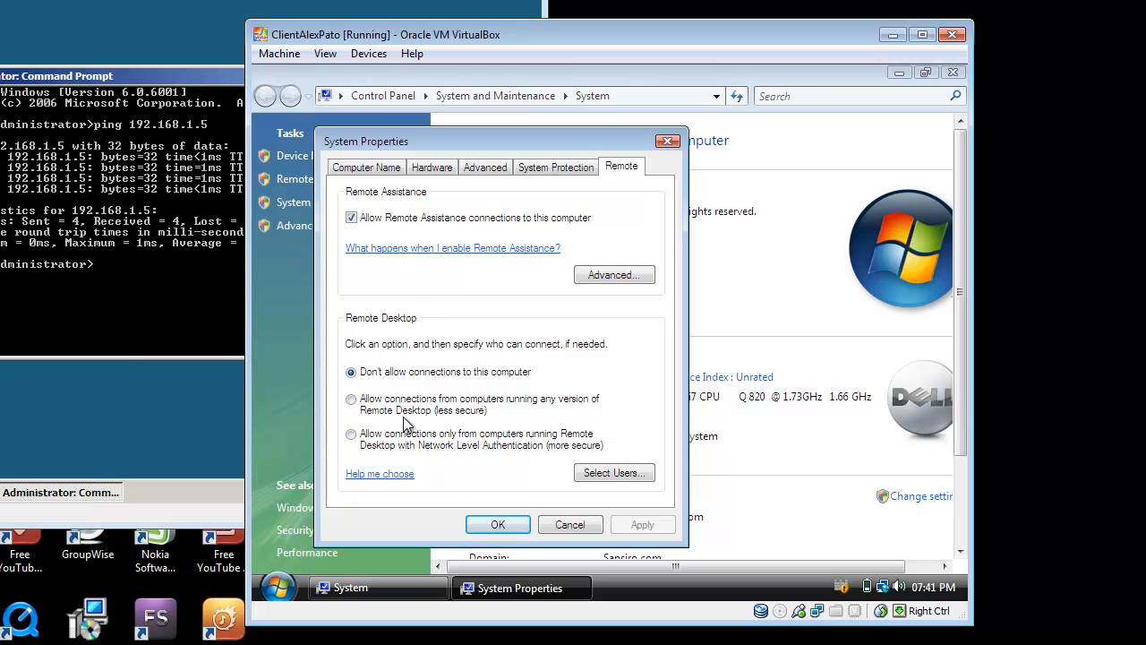
- Allow Remote Desktop connections only from computers with Network Level Authentication, then apply and close the system properties
left_click(351, 434)
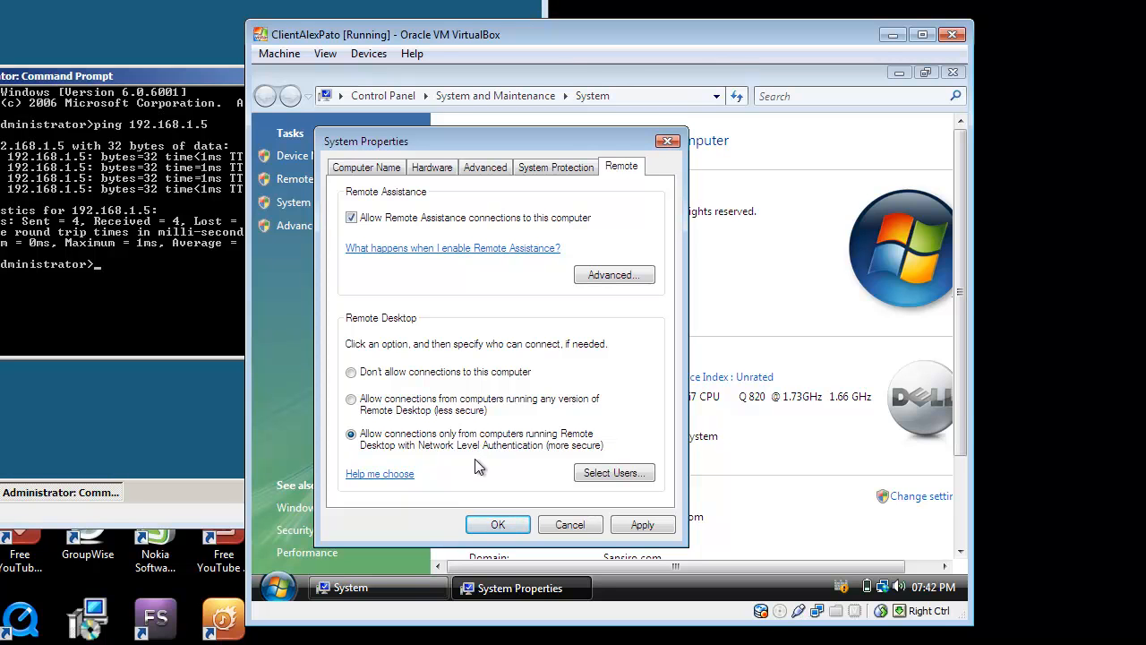
left_click(638, 525)
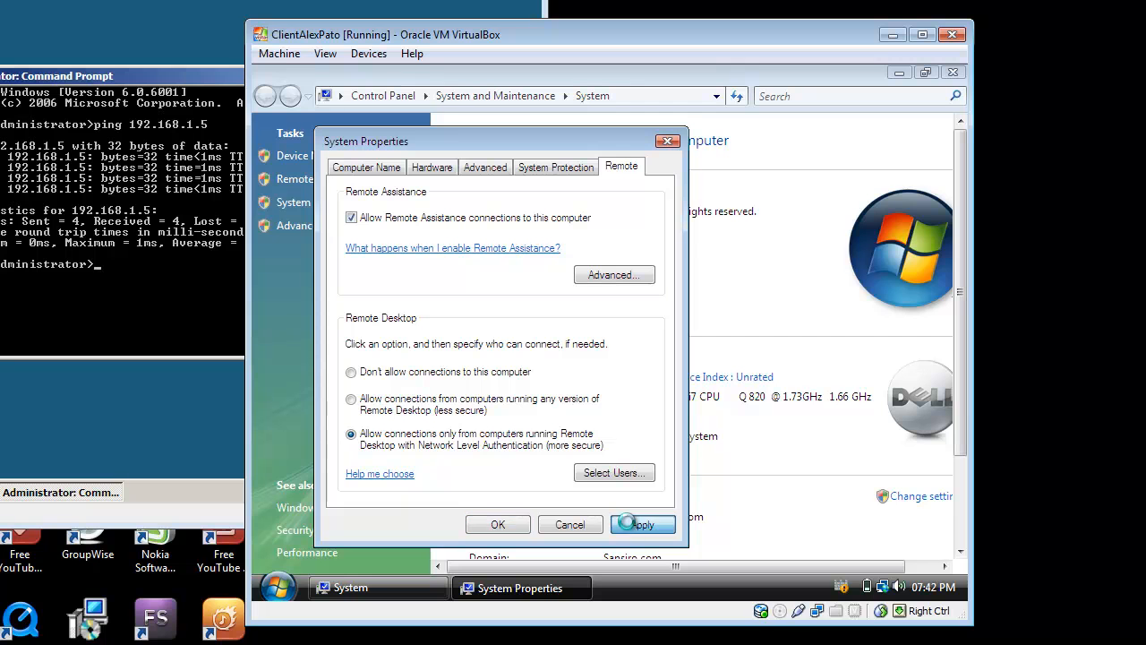
left_click(504, 530)
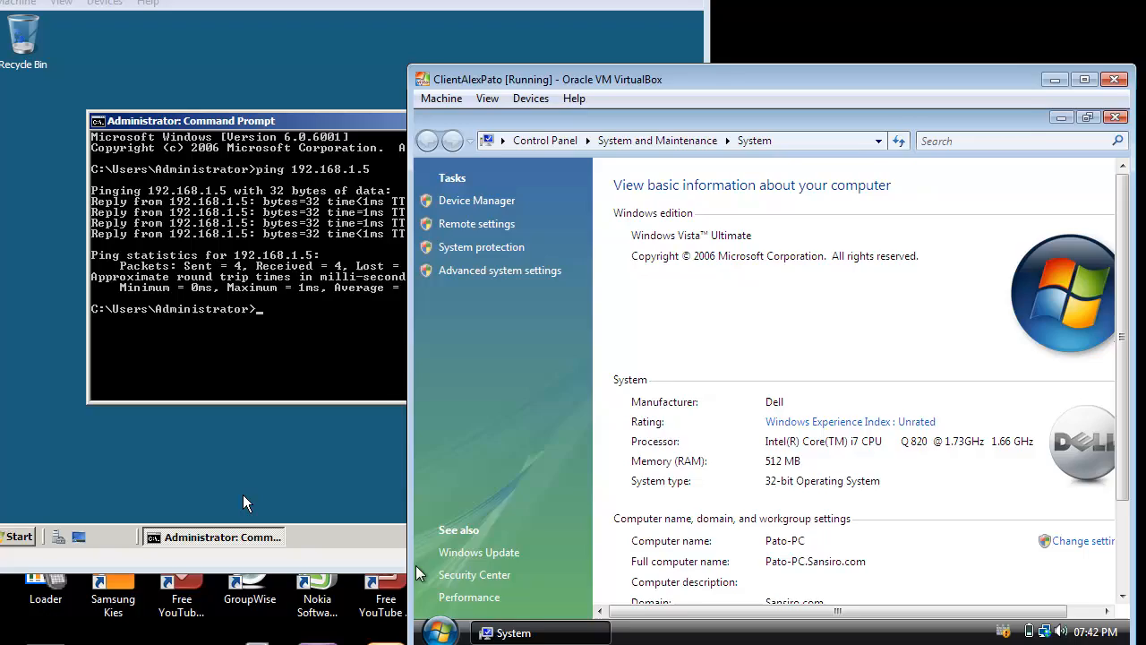
- Return to the ServerAcMilan machine, search its programs for "remote" and open Remote Desktop Connection
left_click(90, 457)
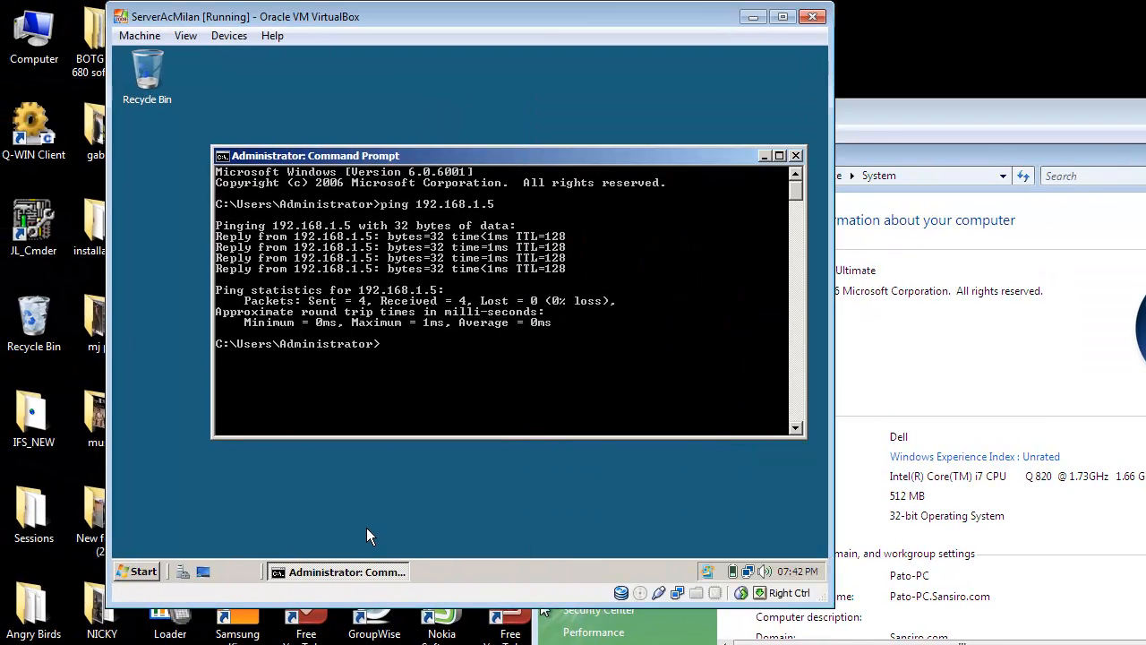
left_click(141, 572)
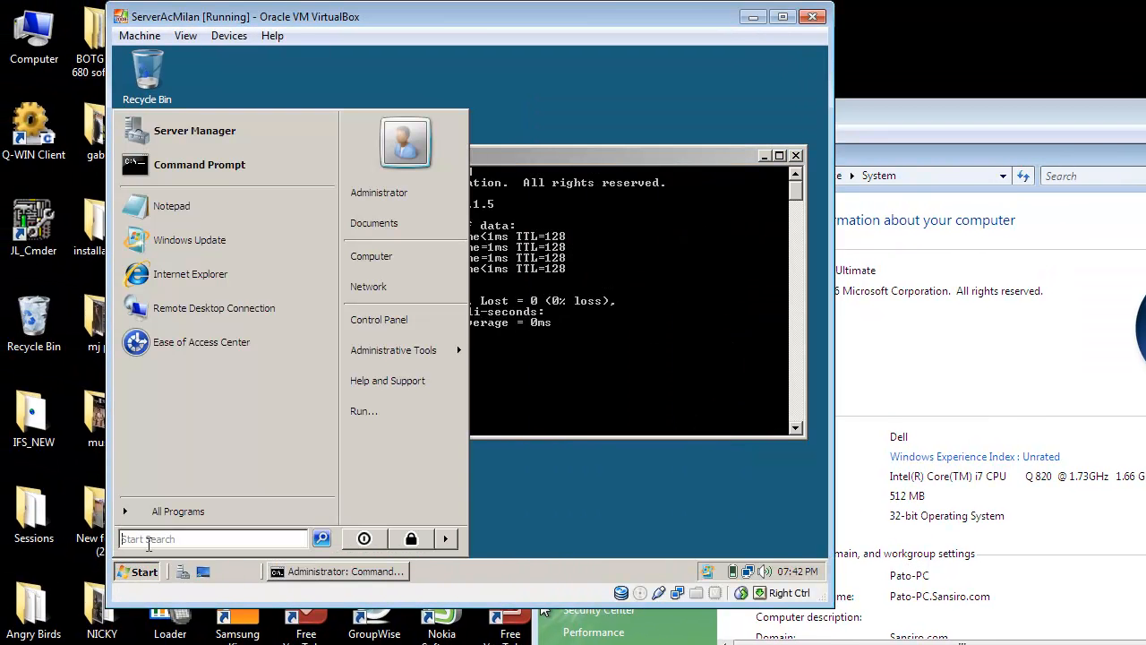
type("remote")
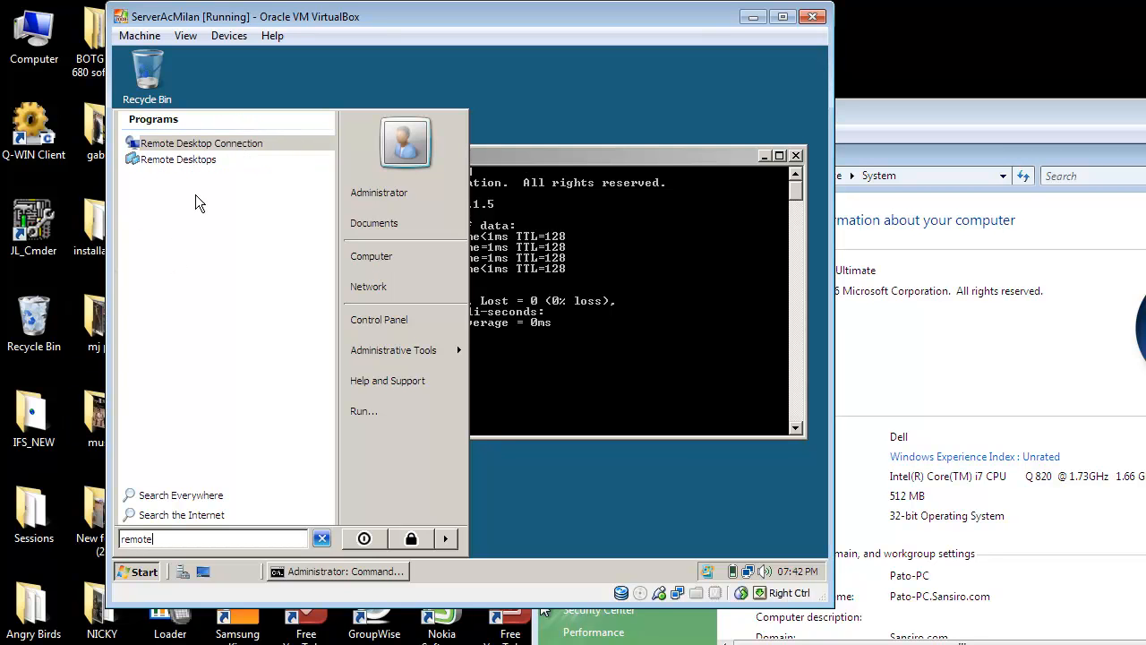
left_click(255, 145)
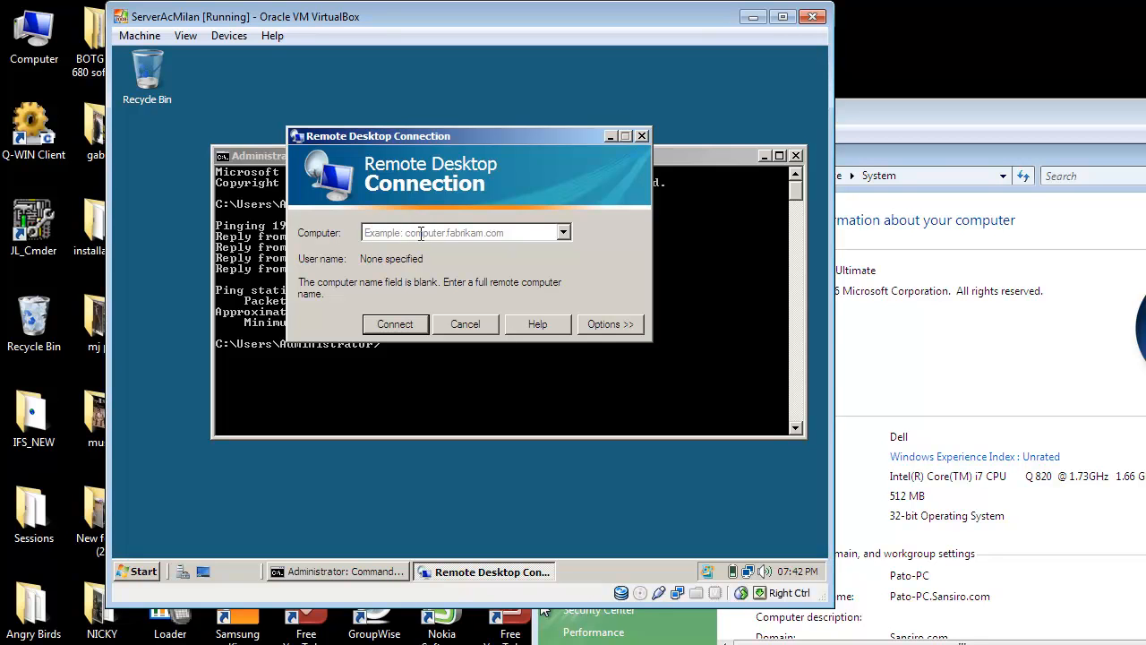
type("192.168")
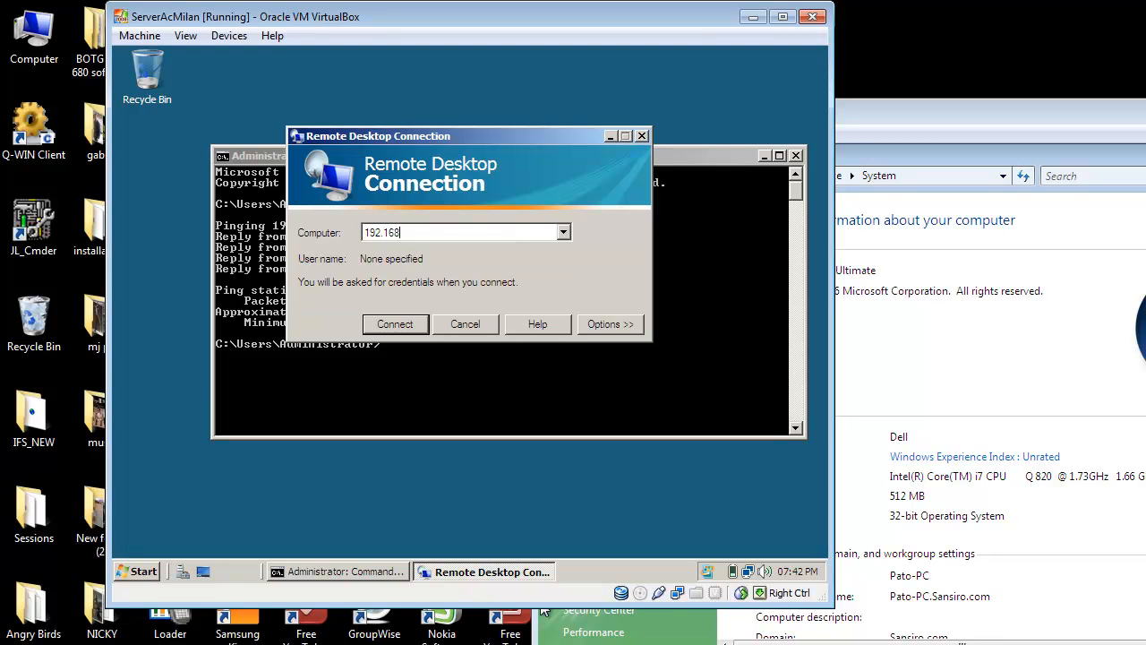
type(".1.5")
key("BackSpace")
key("BackSpace")
key("BackSpace")
key("BackSpace")
key("BackSpace")
key("BackSpace")
key("BackSpace")
key("BackSpace")
key("BackSpace")
key("BackSpace")
key("BackSpace")
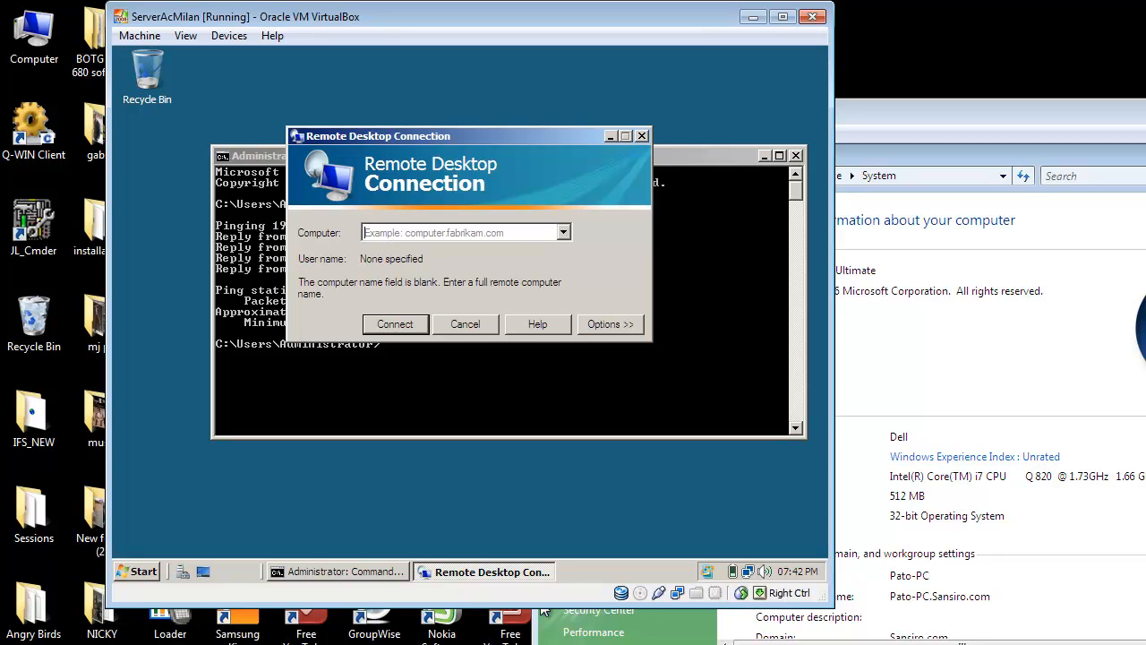
- Try to connect to the computer pato-pc.sansiro.com, declining to connect without verification of its identity
type("Pato")
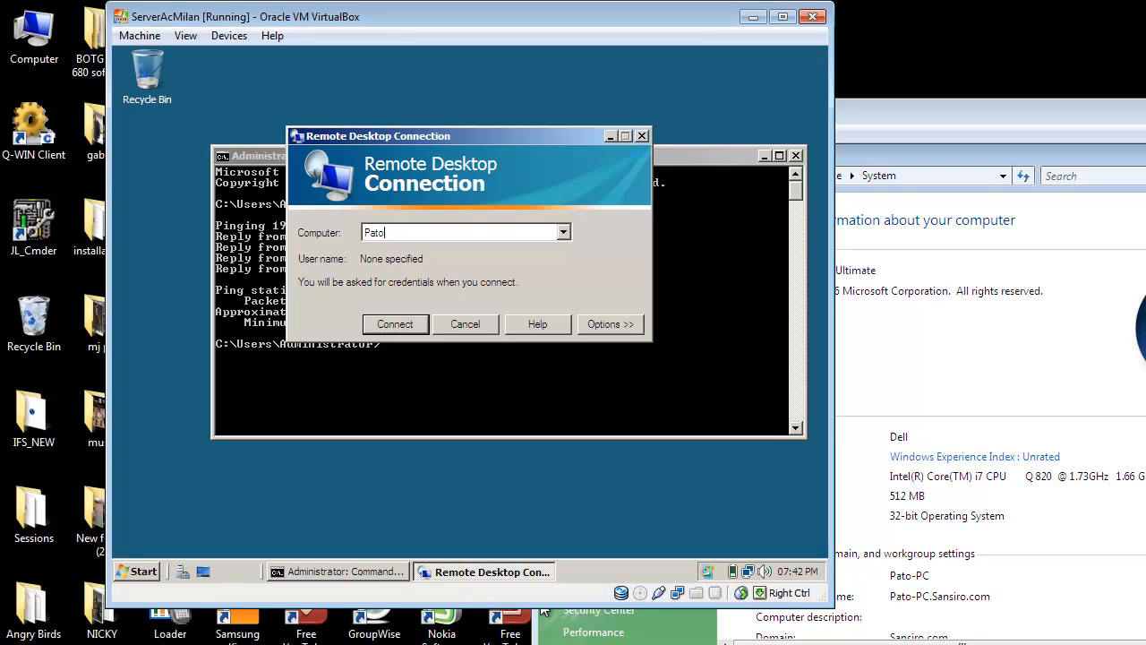
type("-pc.sansiro.com")
left_click(370, 232)
key("BackSpace")
type("p")
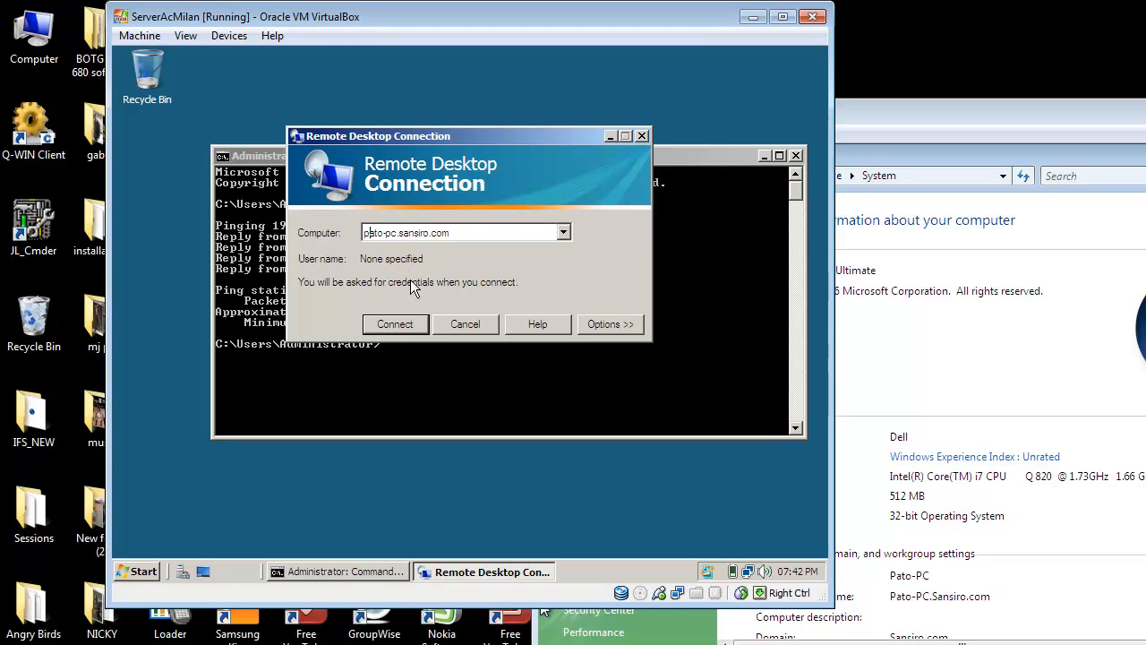
left_click(411, 325)
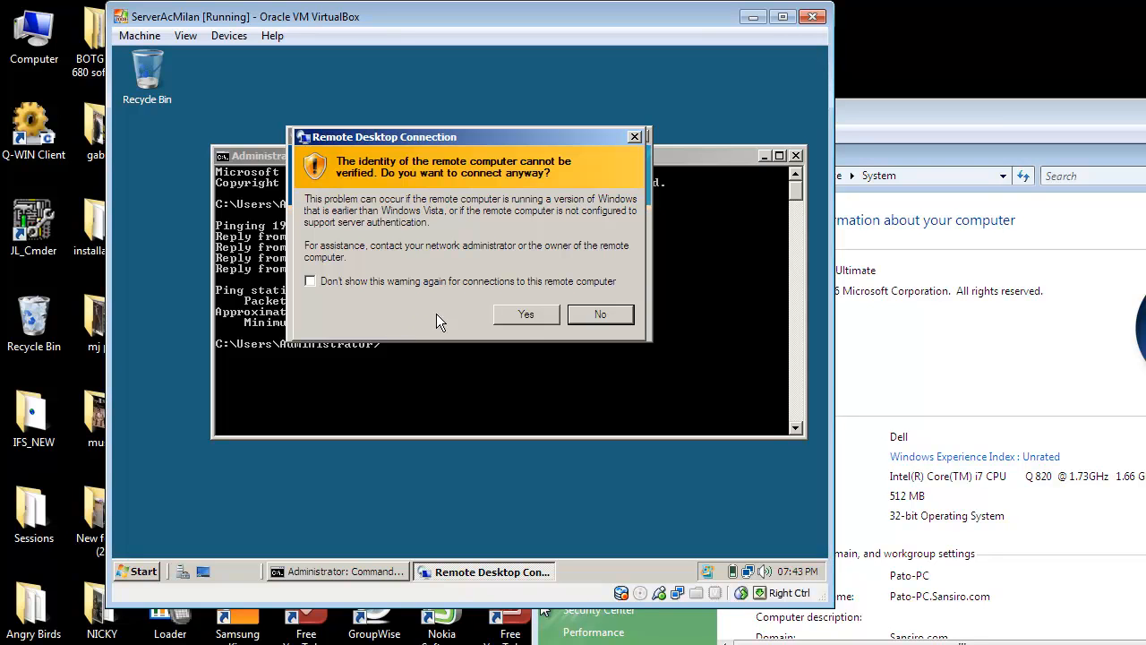
left_click(593, 314)
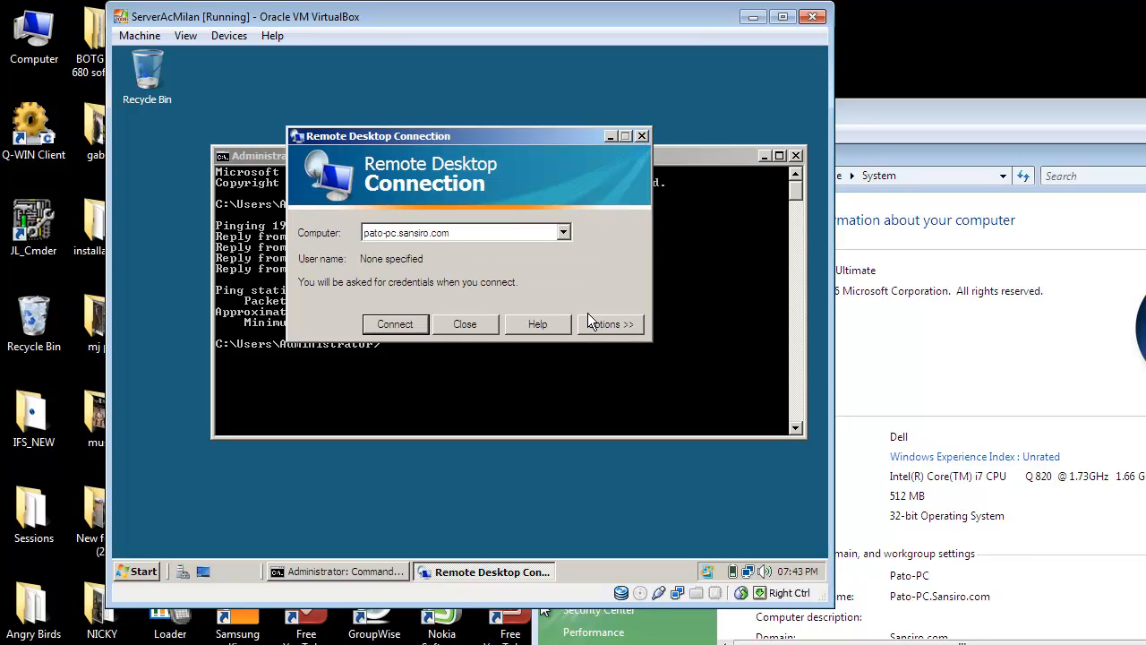
- Replace the remote computer name with the IP address 192.168.1.5 and start the connection
double_click(487, 235)
left_click(487, 235)
left_click_drag(487, 235, 327, 238)
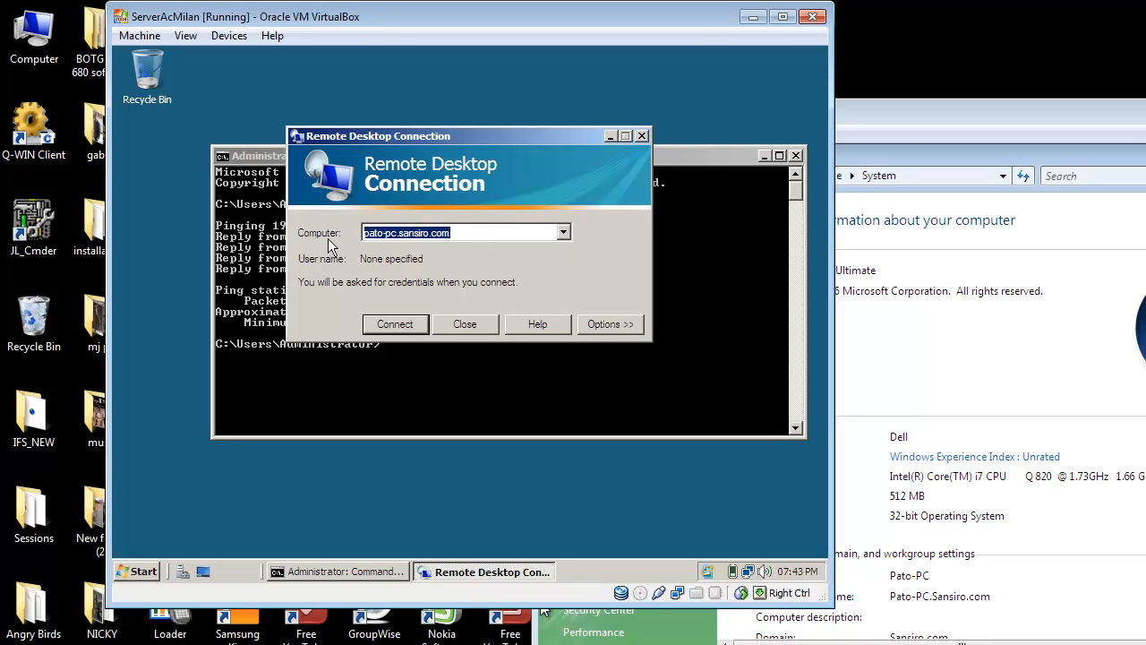
type("192.168")
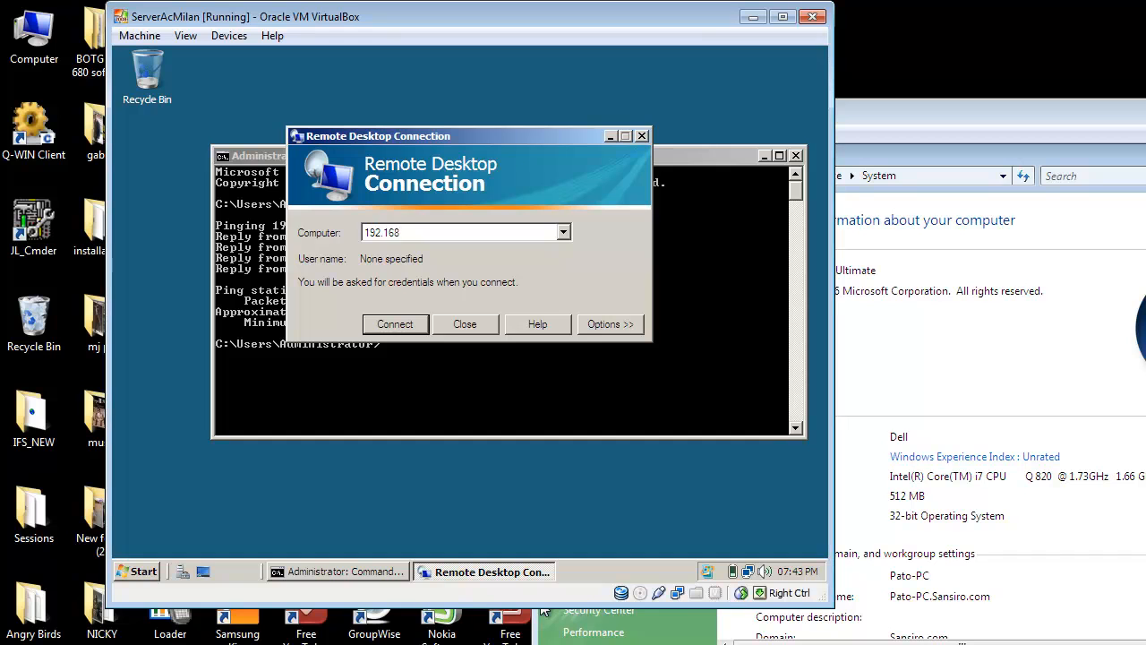
type(".1.5")
left_click(376, 324)
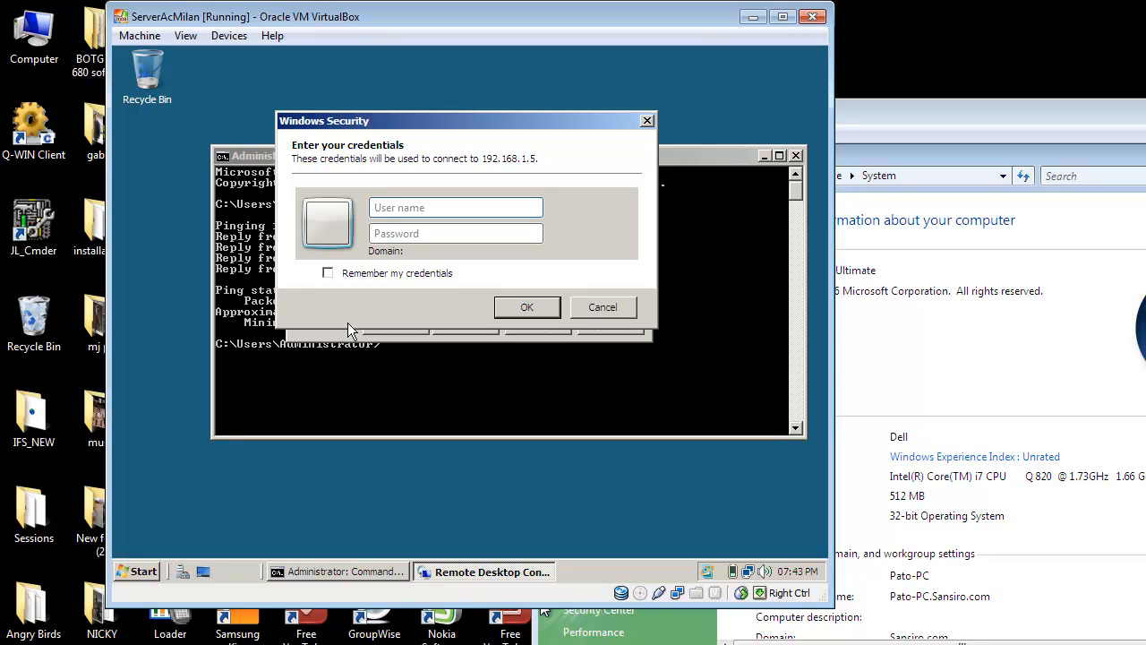
- Submit the remote connection credentials with the user name Administrator and the account password
type("Administrator")
key("Tab")
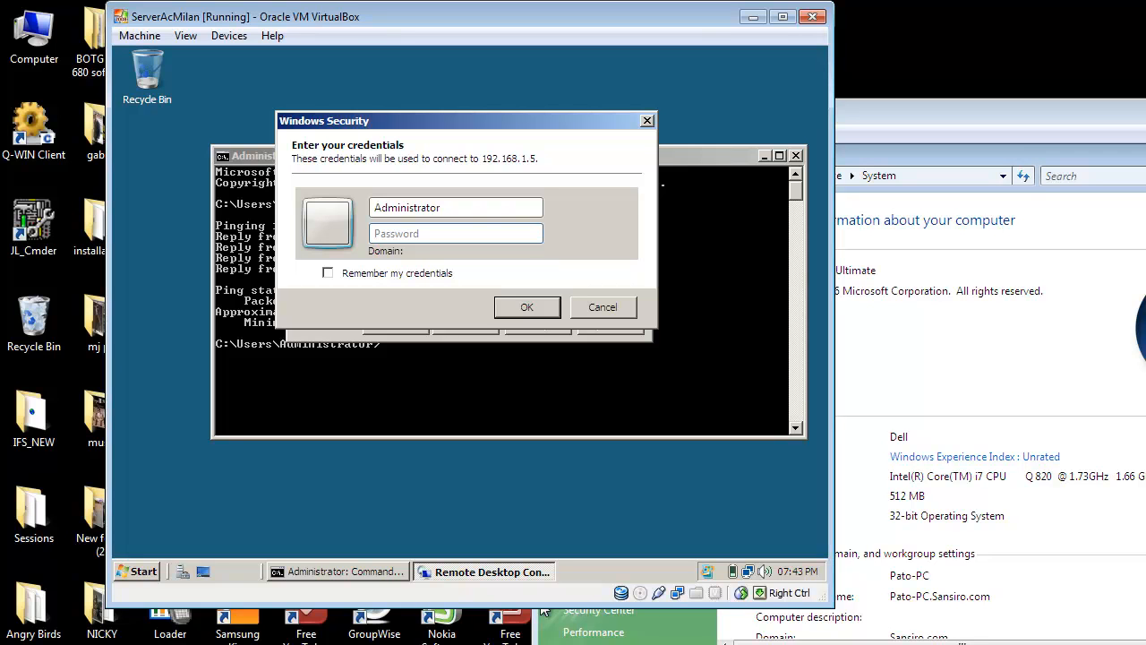
type("********")
left_click(552, 309)
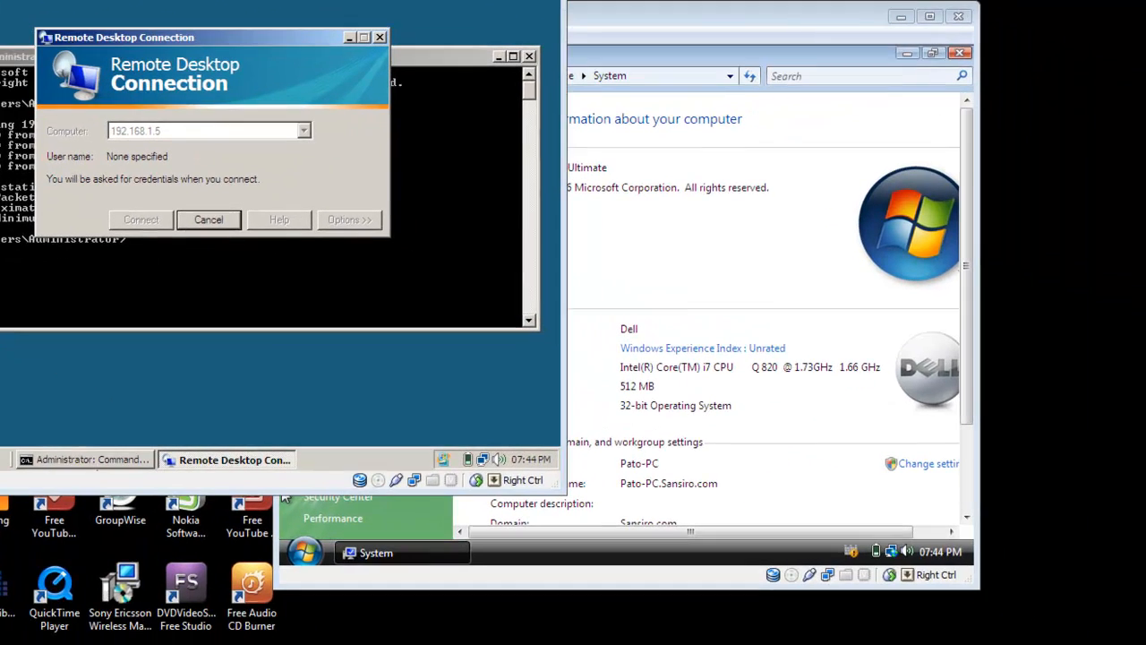
- Check the client machine, then agree in the server's remote session to continue the logon and disconnect the other user
left_click(964, 486)
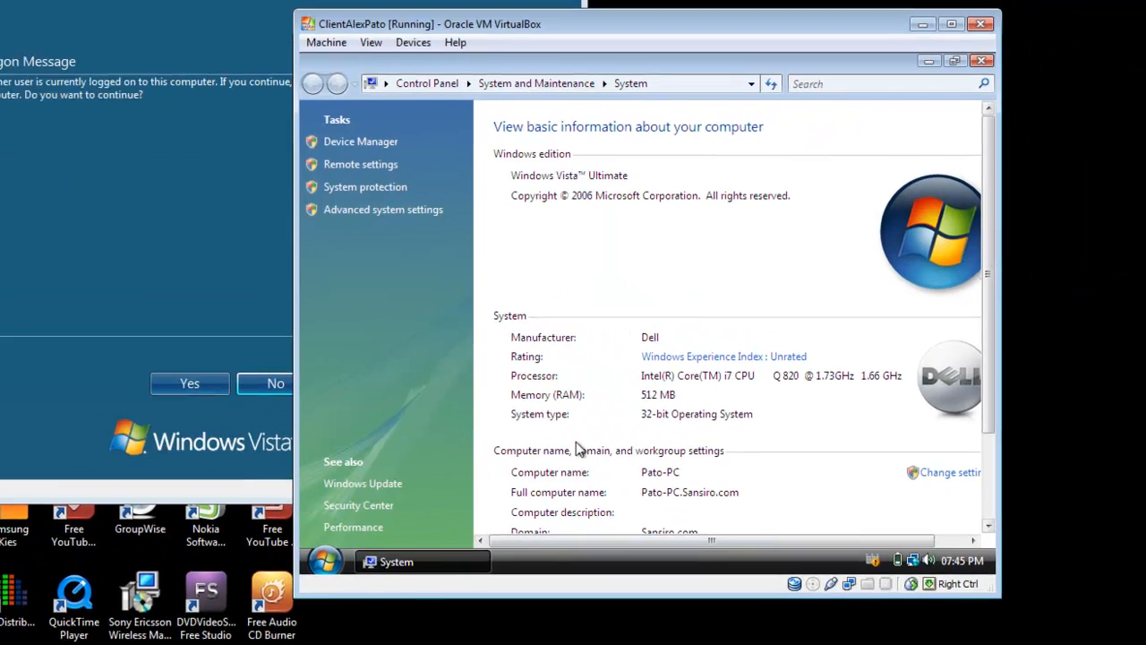
left_click(224, 266)
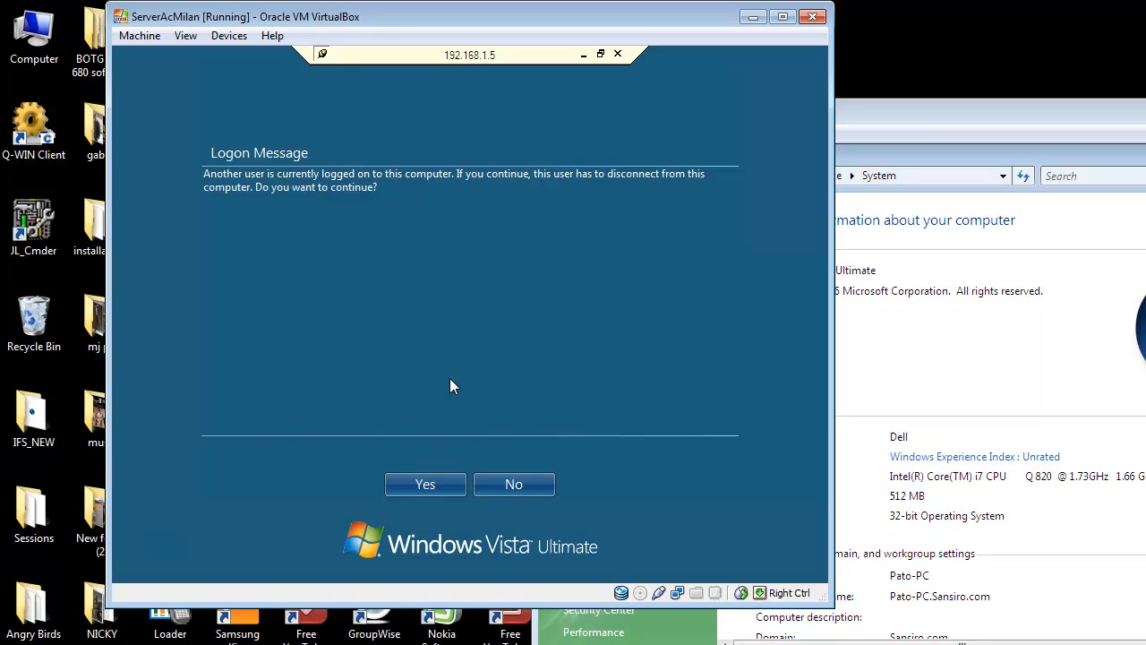
left_click(438, 484)
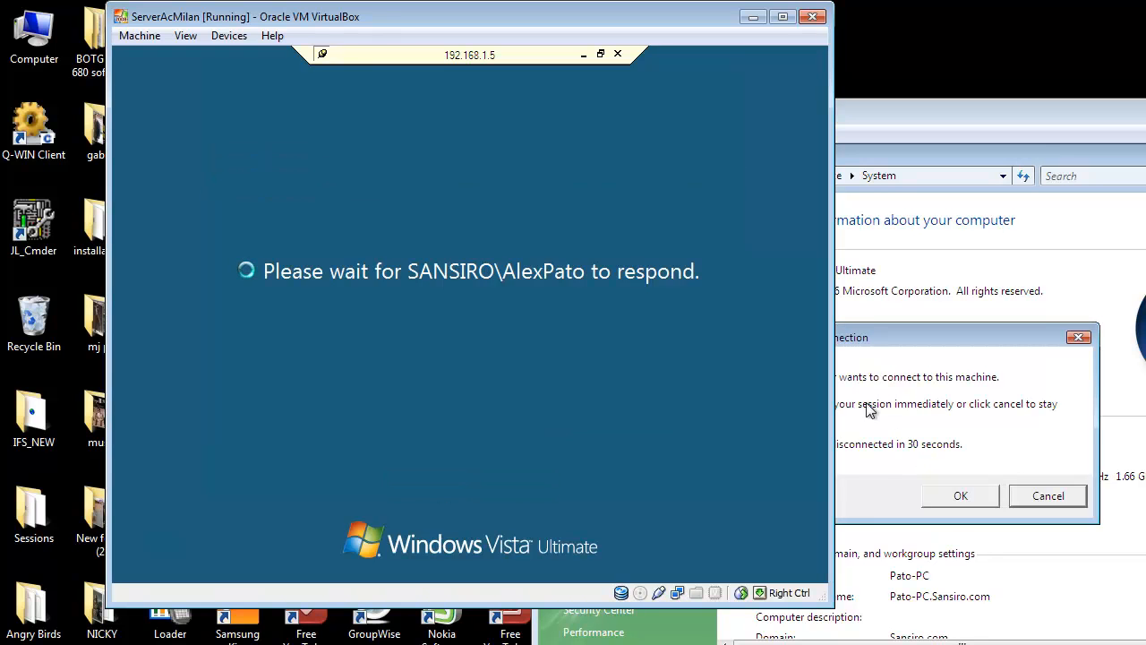
- Accept the Remote Desktop connection request on the client machine and return to the remote session on ServerAcMilan
left_click(1027, 370)
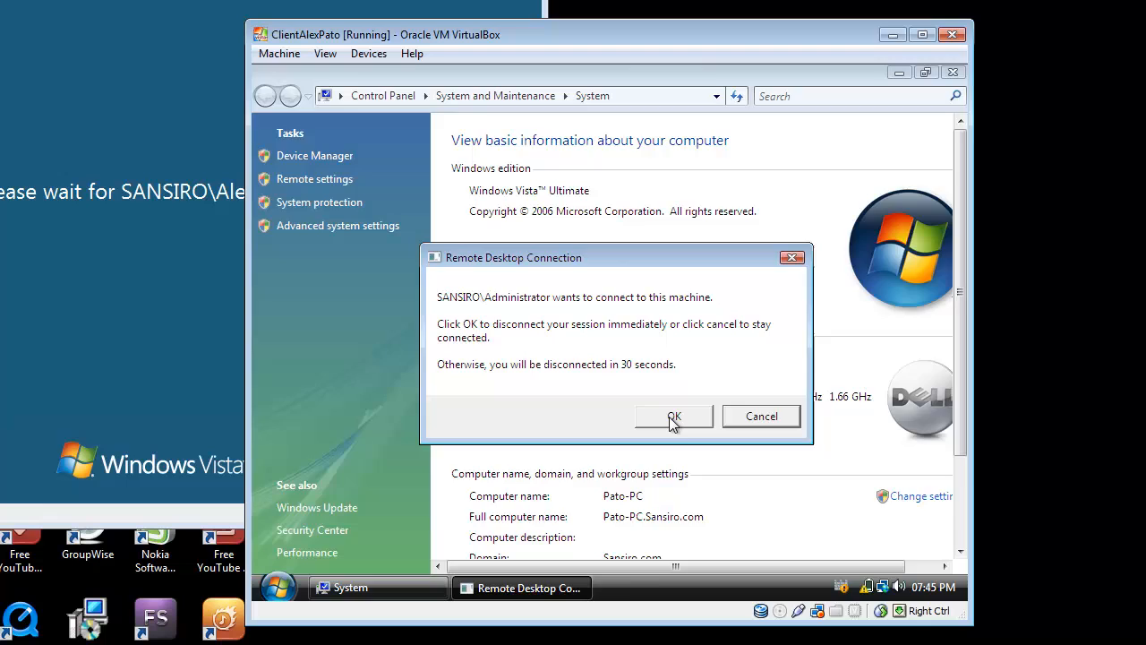
left_click(724, 431)
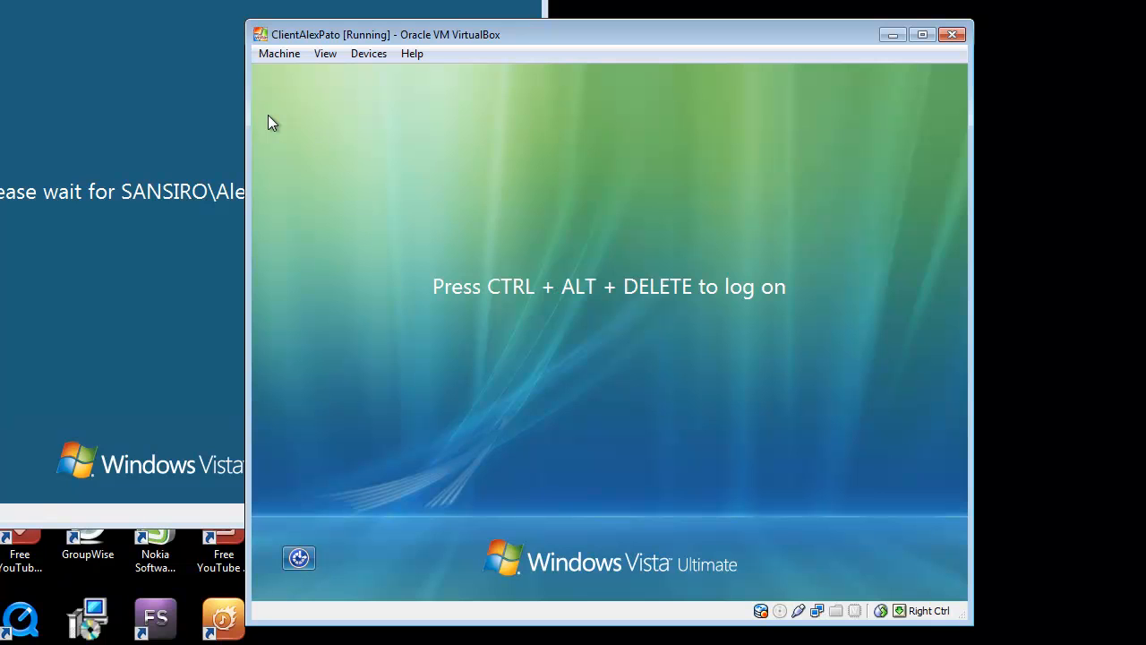
left_click(213, 121)
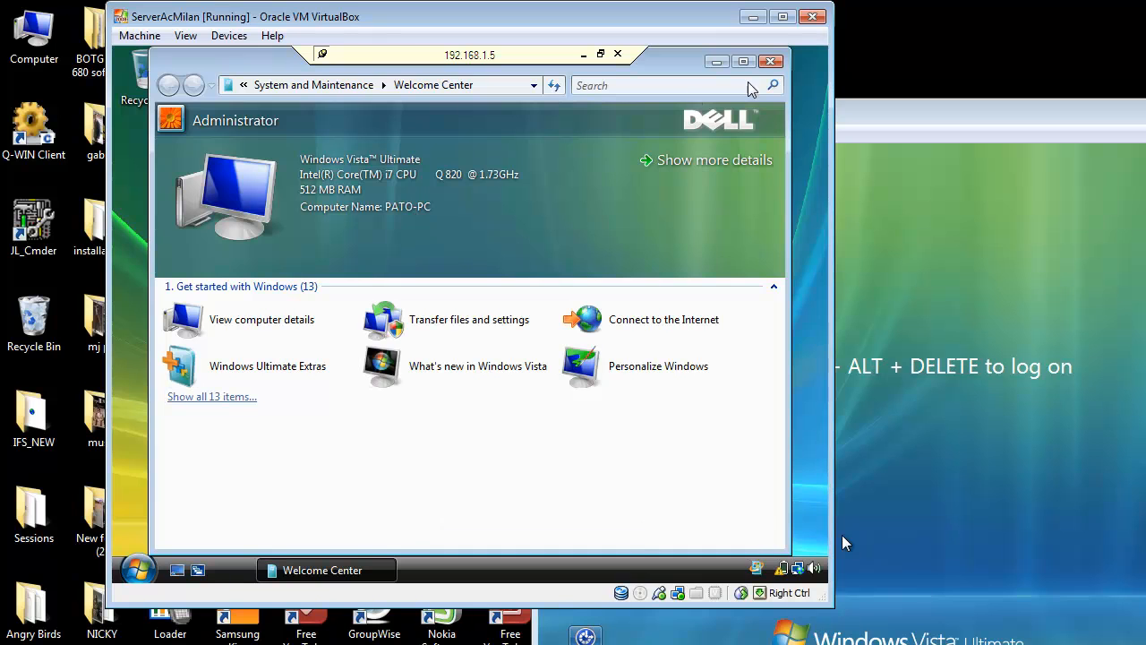
- Close the Welcome Center in the remote Vista session and log the Administrator off to end the connection
left_click(774, 62)
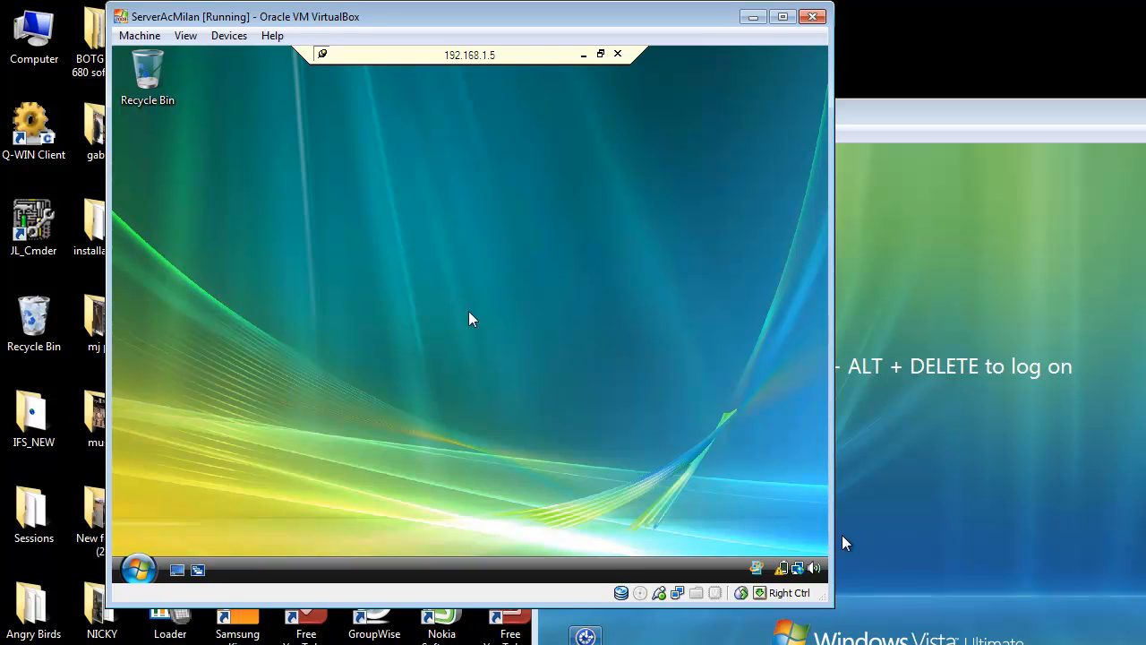
right_click(407, 250)
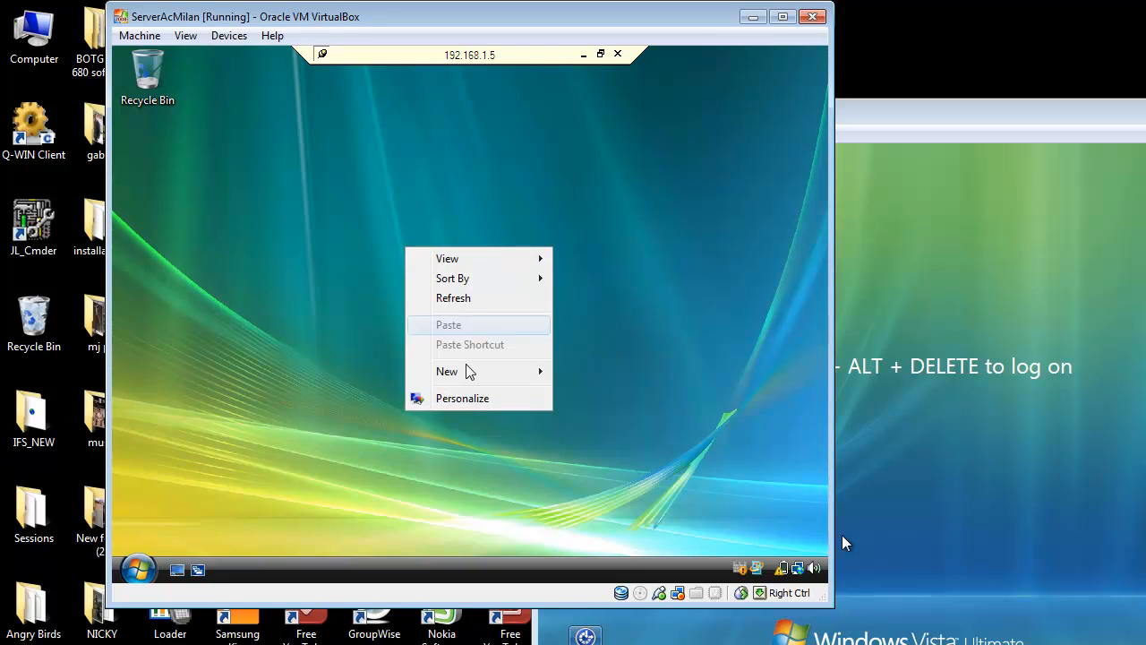
mouse_move(540, 374)
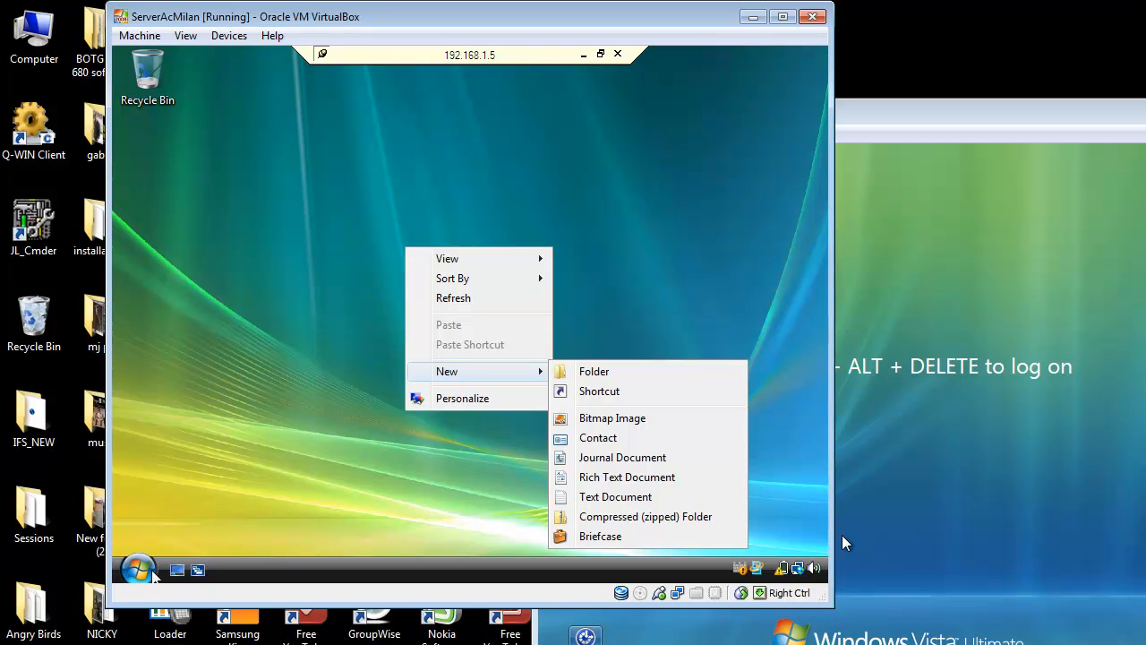
left_click(153, 574)
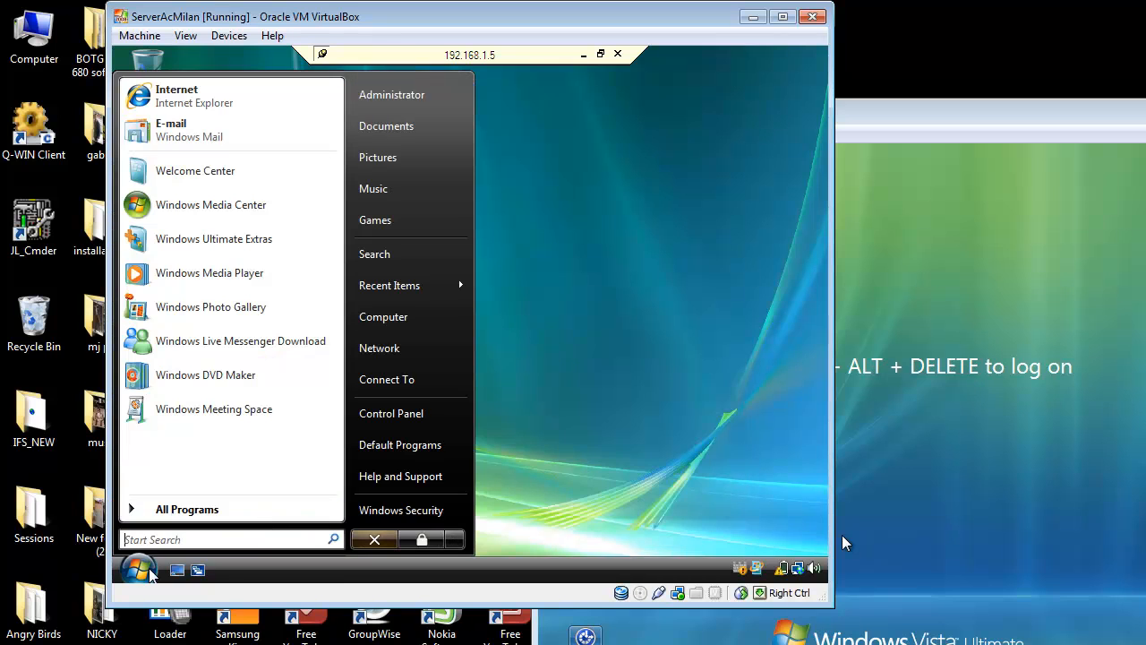
left_click(454, 540)
left_click(509, 537)
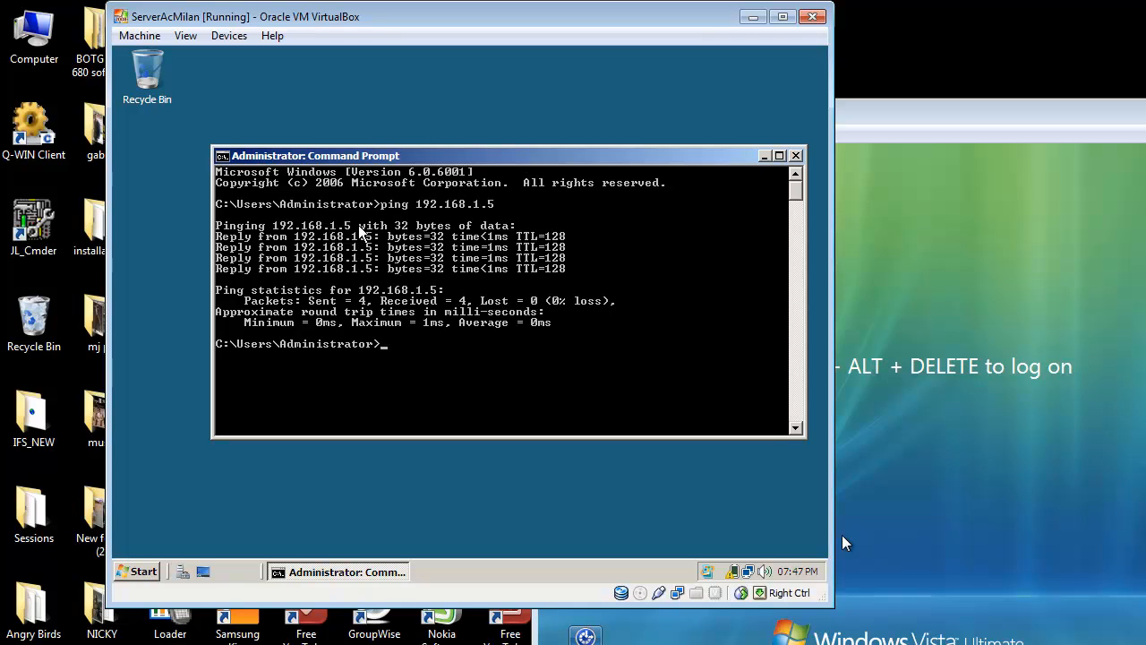
- Close the Command Prompt on the server and search for "re" to open Remote Desktop Connection
left_click(795, 156)
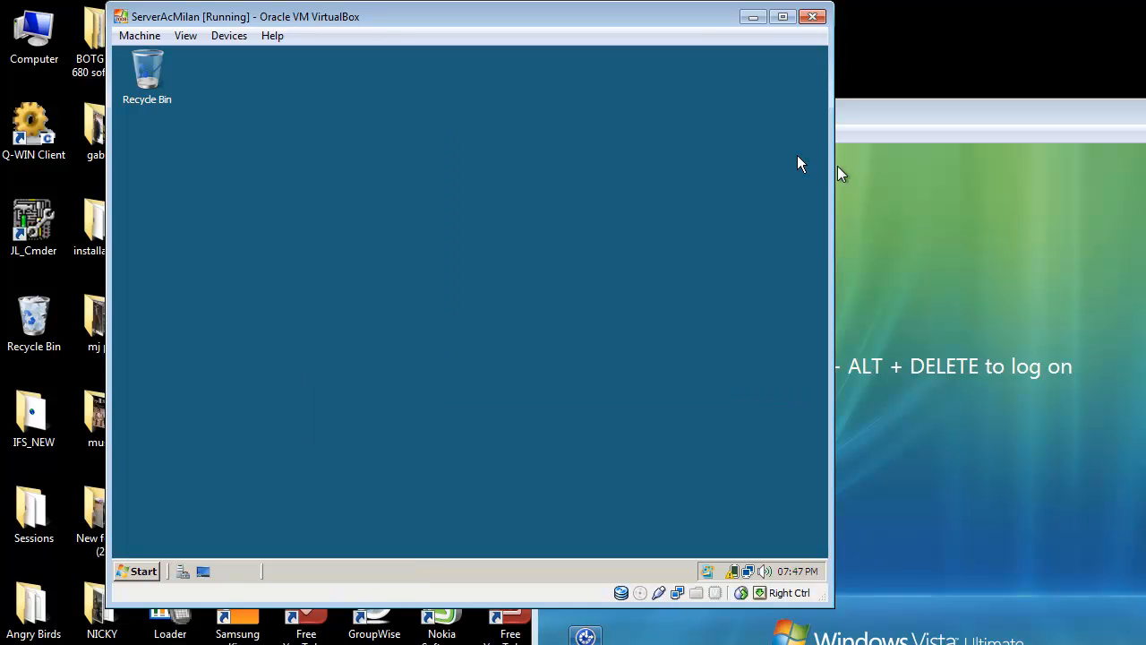
left_click(143, 569)
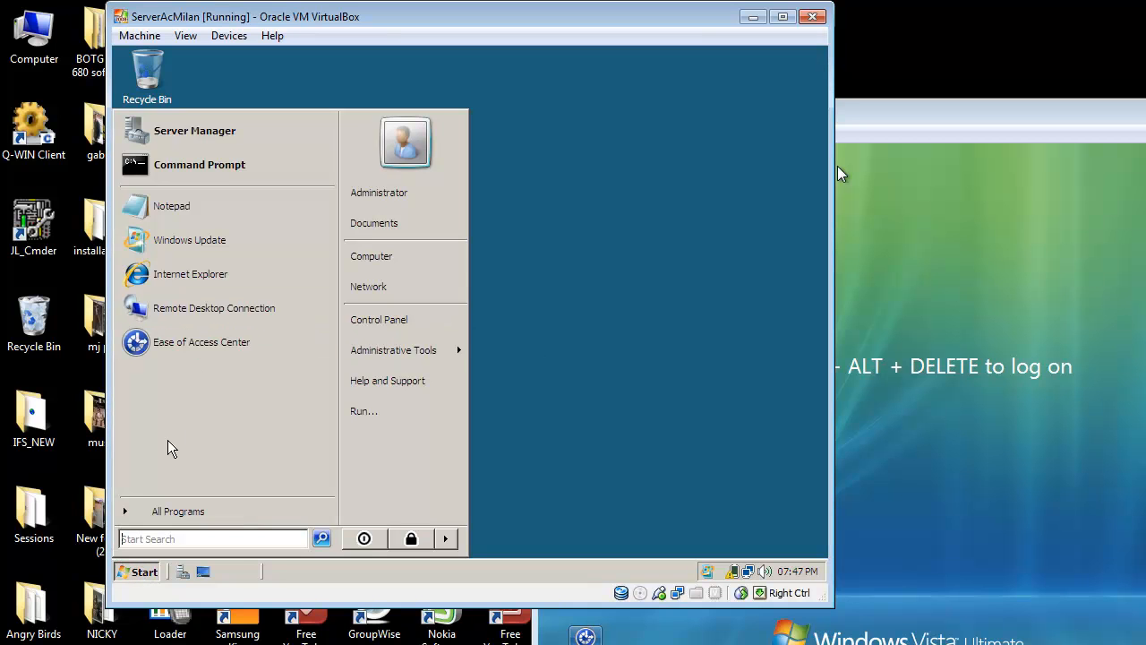
type("re")
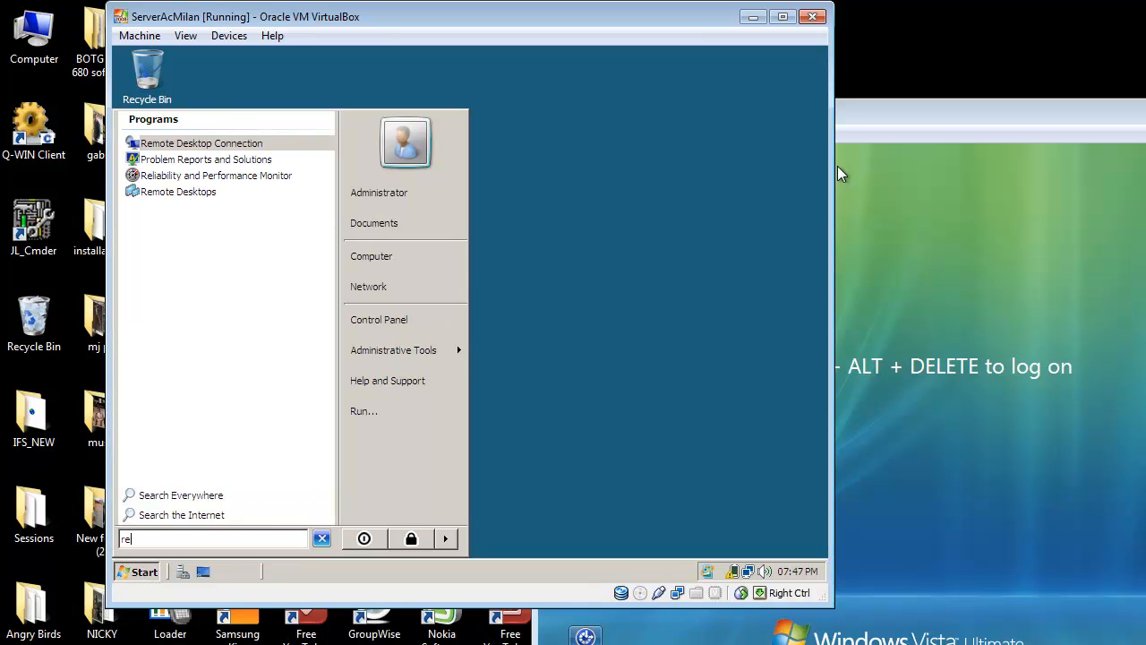
left_click(185, 141)
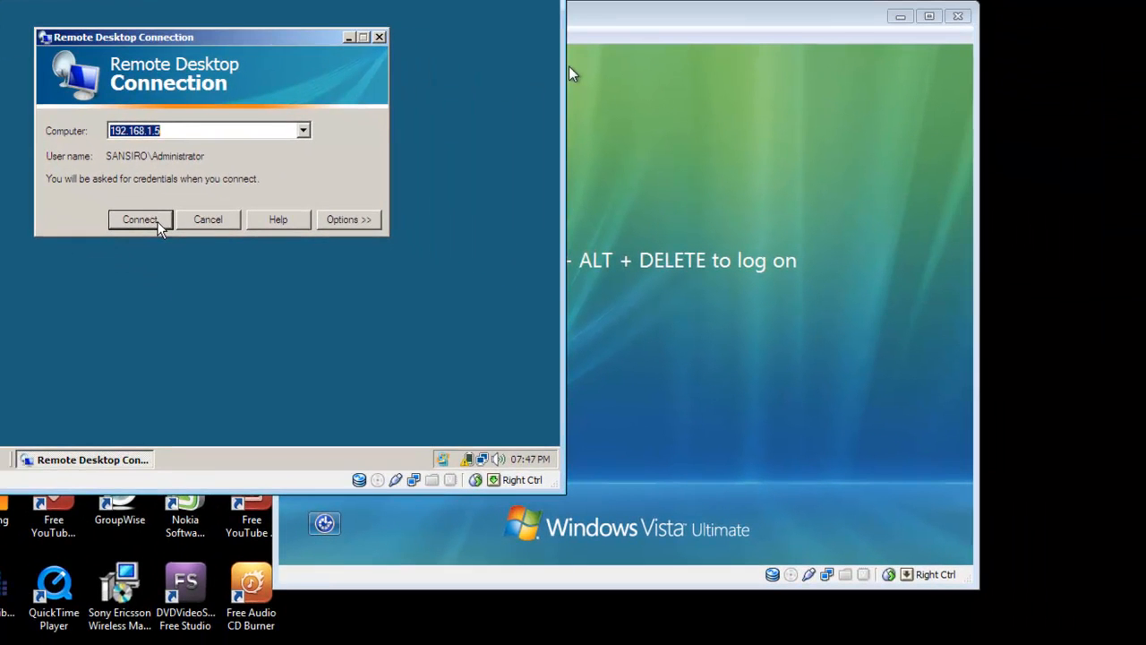
- Switch to the ClientAlexPato virtual machine and log on as the already logged-on domain user with the account password
left_click(704, 195)
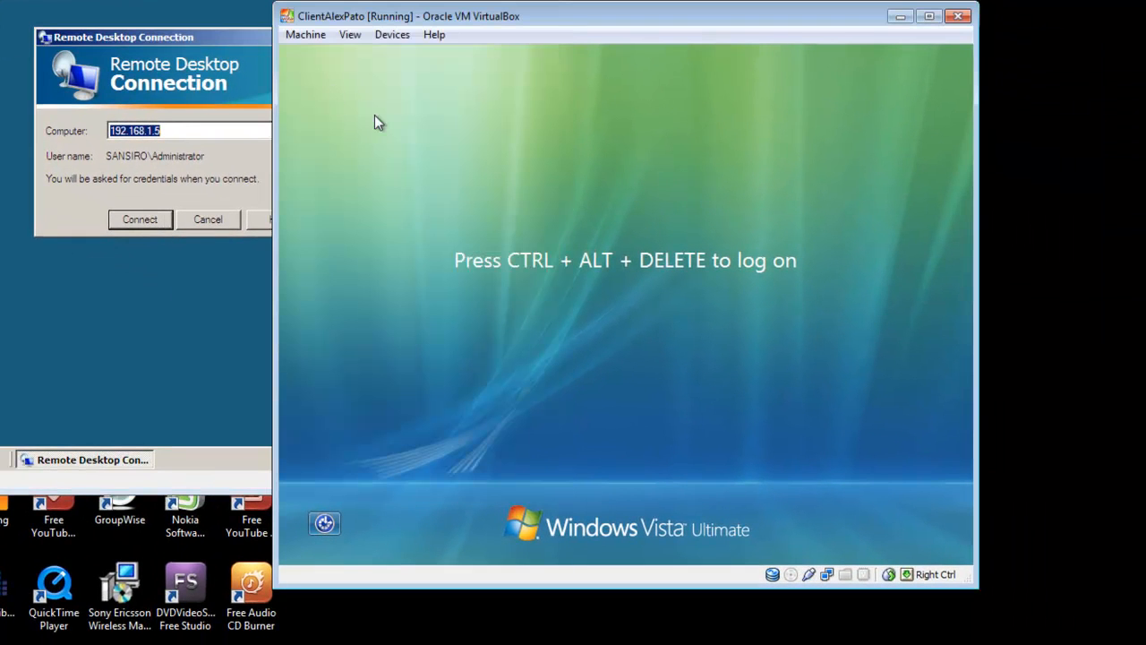
left_click(305, 36)
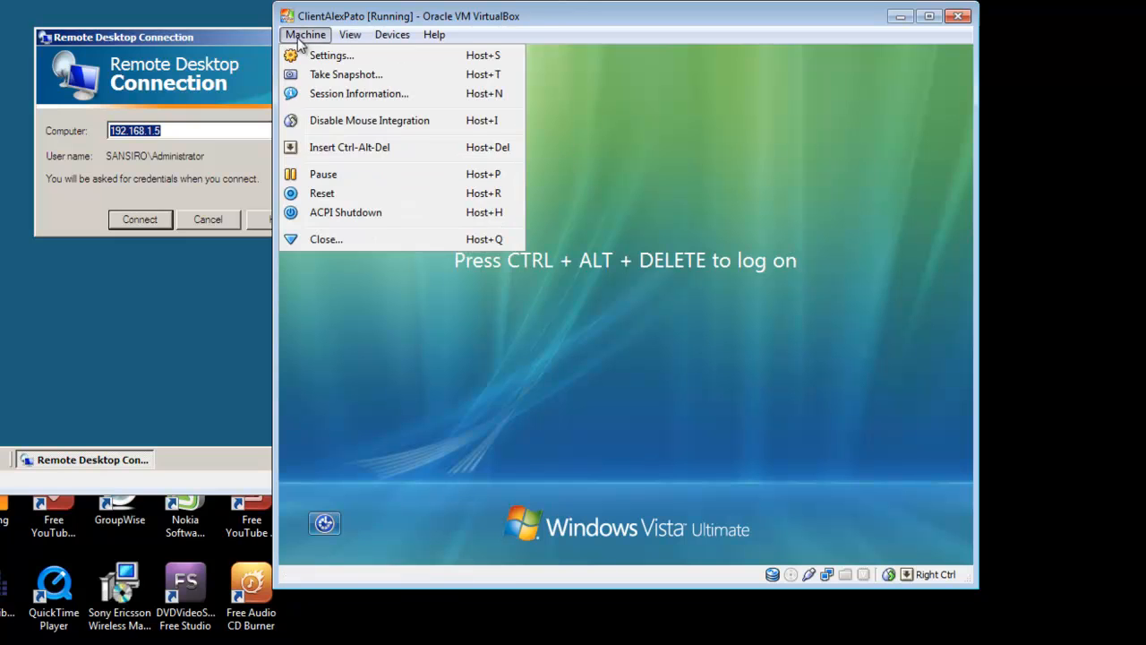
left_click(319, 150)
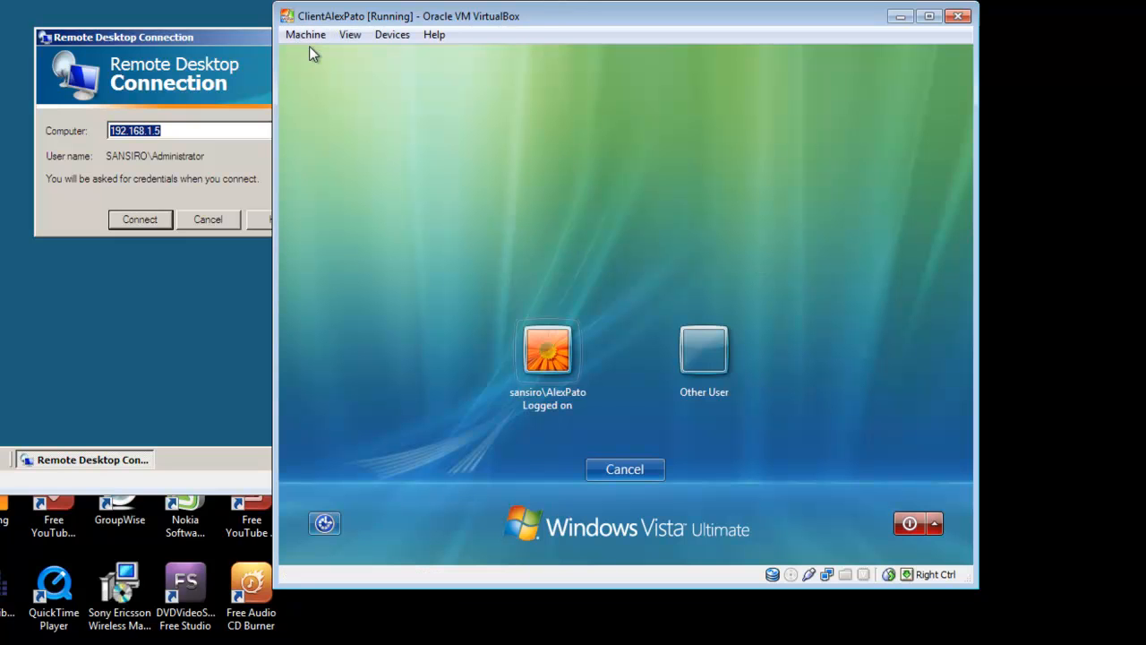
left_click(548, 372)
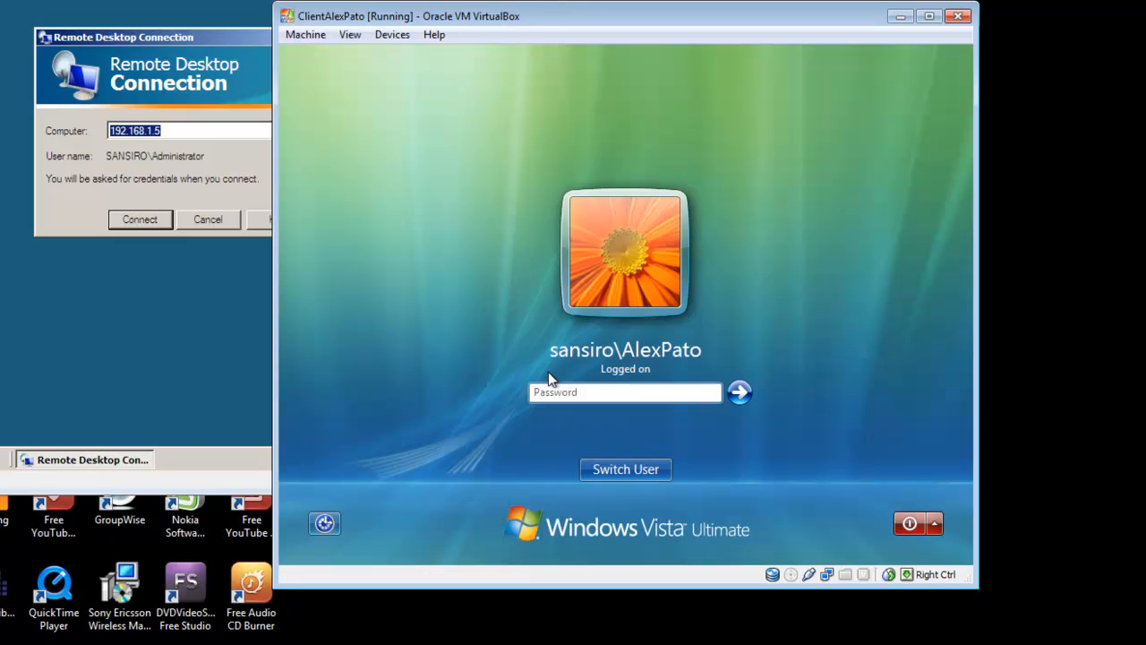
type("•••••••")
key("Return")
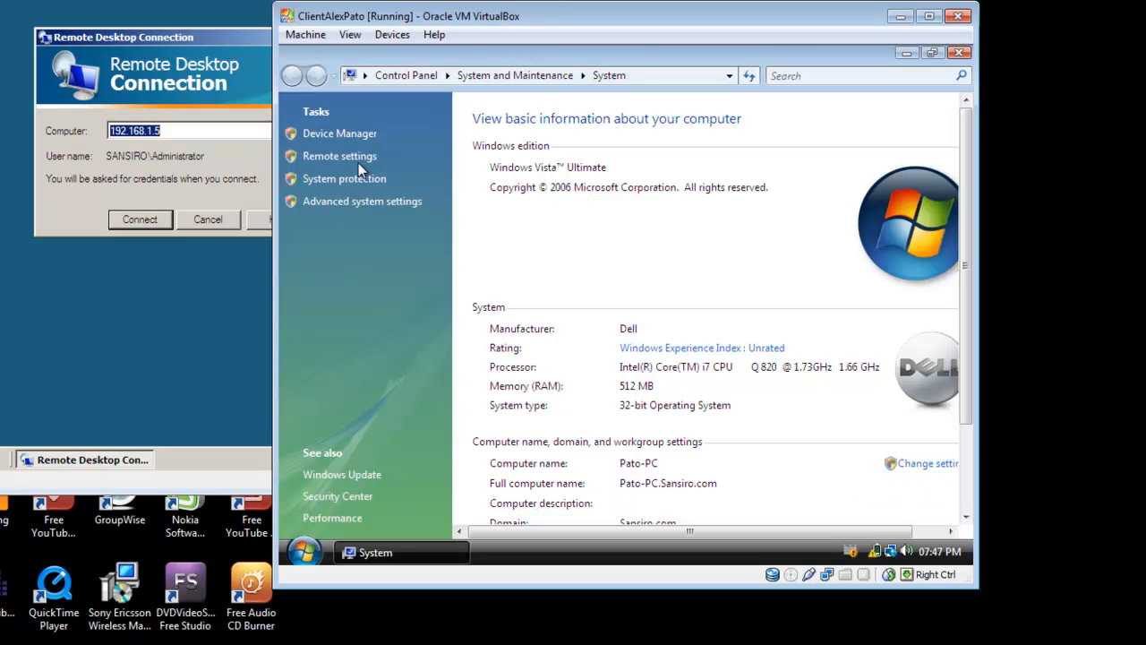
- Try to open the client's Remote settings with the domain user's Sansiro user name and account password, and dismiss the permission request
left_click(359, 161)
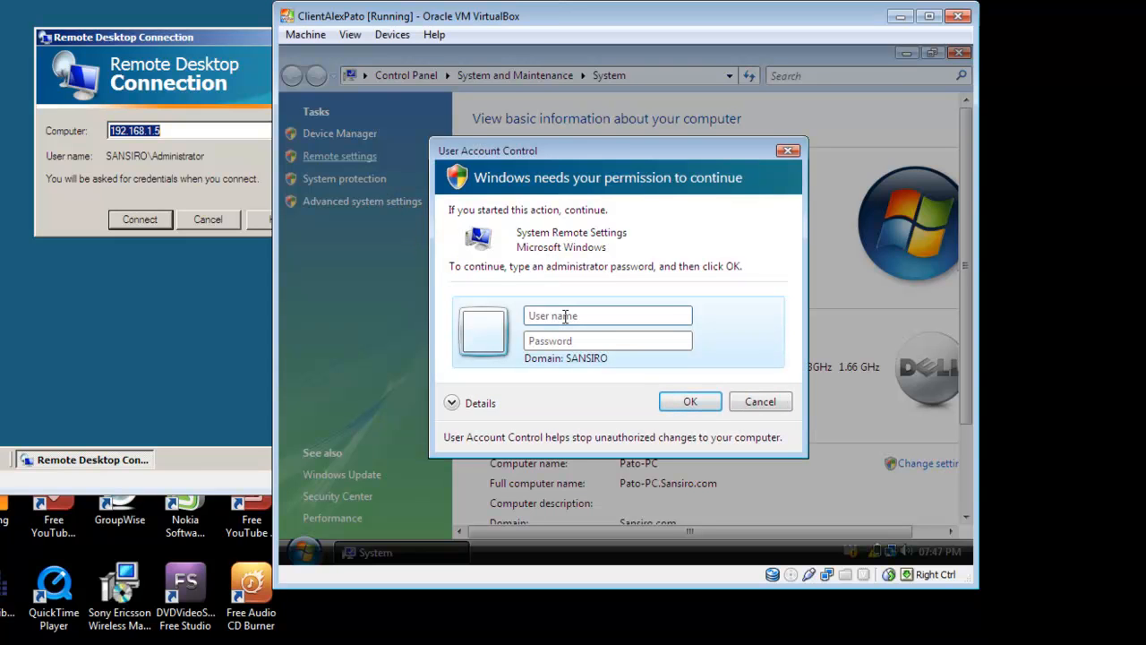
type("Sansiro\\AlexPato")
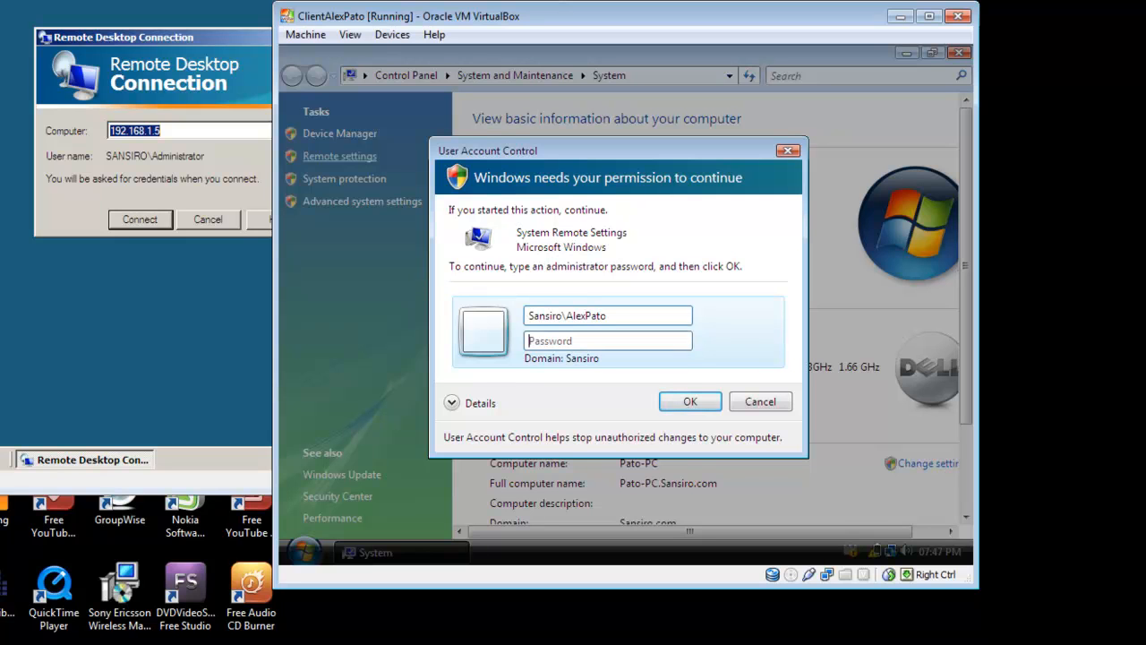
type("●●●●●●●")
key("Return")
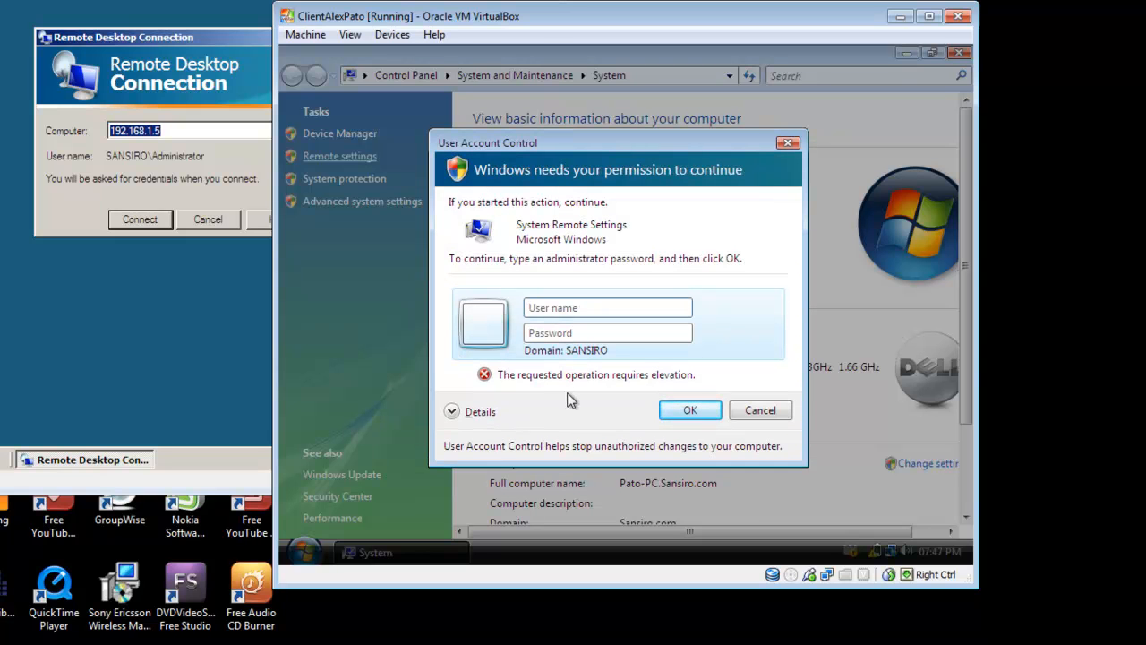
left_click(760, 412)
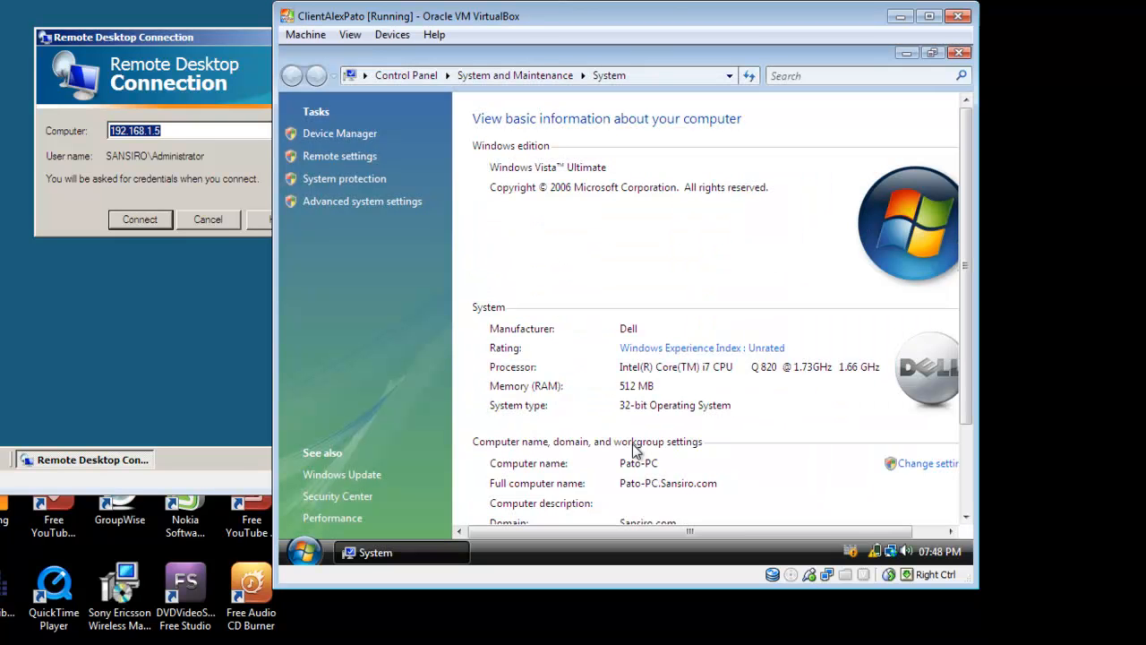